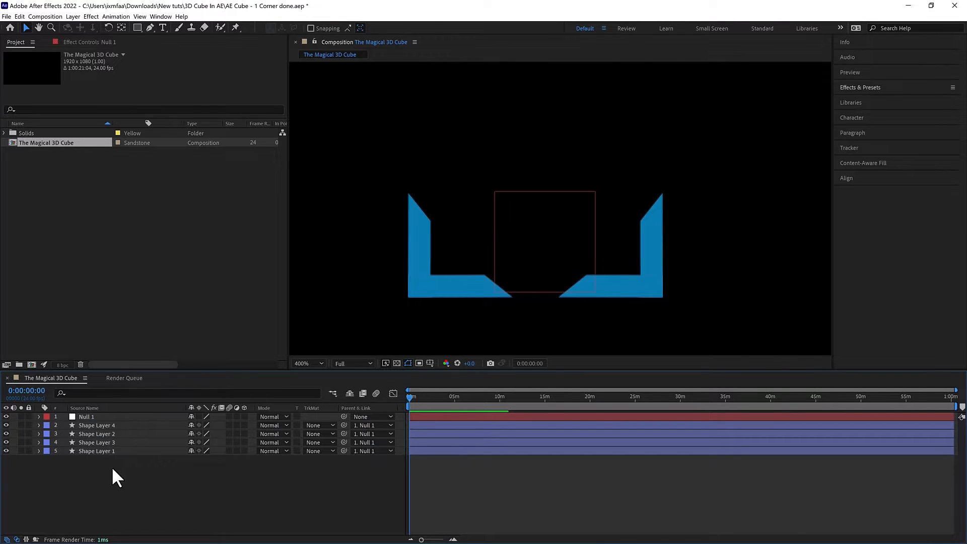
Duplicate the four shape layers of the finished lower corners and set the duplicates' parent to None
{"action": "left_click_drag", "start_coordinate": [112, 467], "coordinate": [83, 426]}
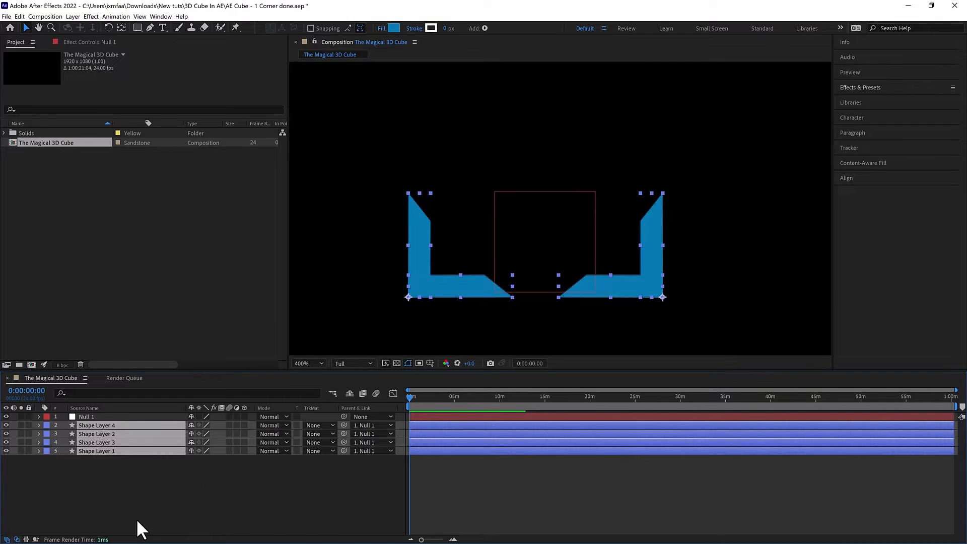
{"action": "key", "text": "ctrl+d"}
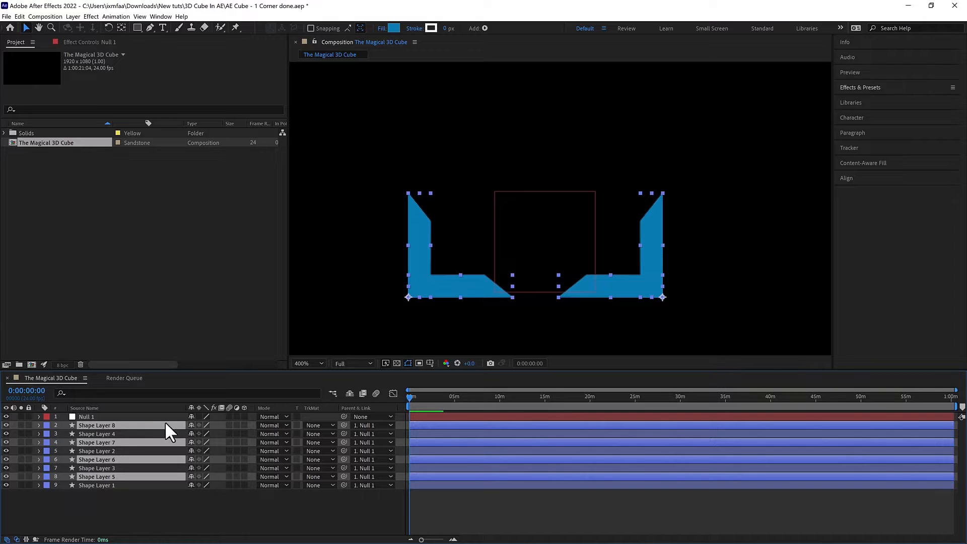
{"action": "left_click", "coordinate": [376, 426]}
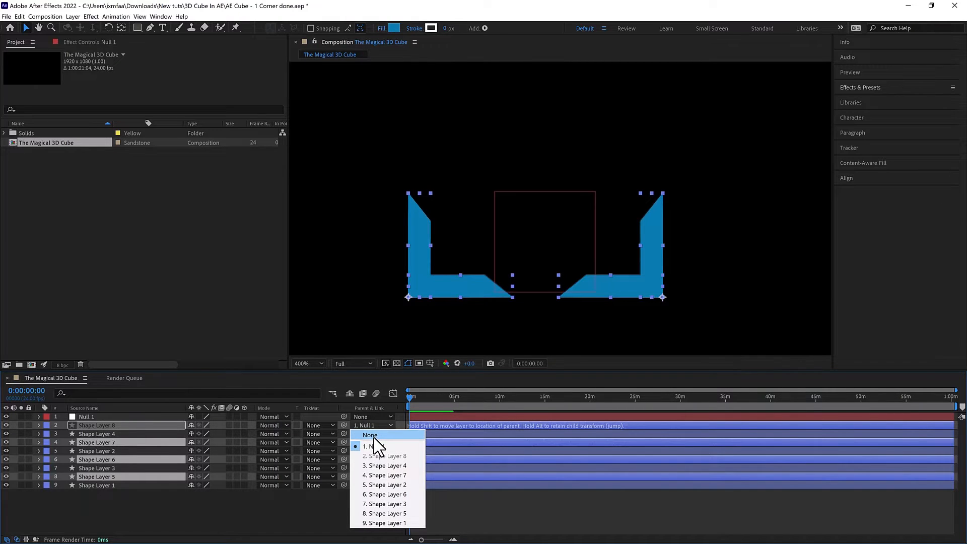
{"action": "left_click", "coordinate": [373, 436]}
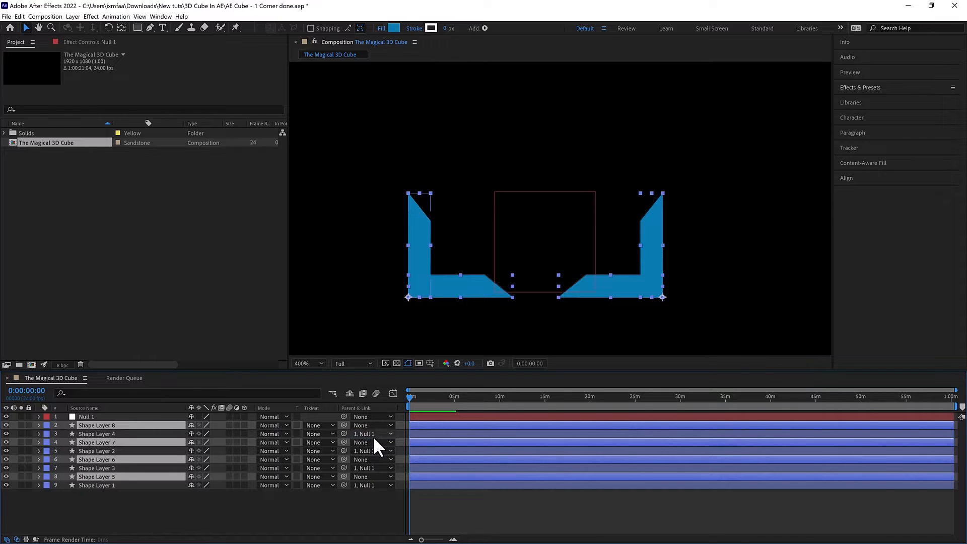
Try moving Null 1 with its attached shapes straight above the duplicated corners, and undo the move
{"action": "left_click", "coordinate": [107, 416]}
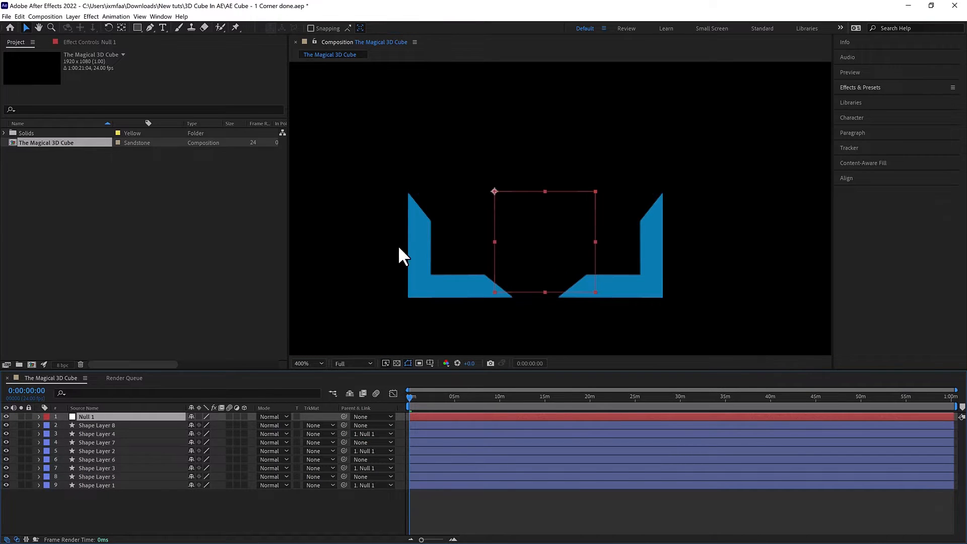
{"action": "left_click_drag", "start_coordinate": [493, 191], "coordinate": [499, 78]}
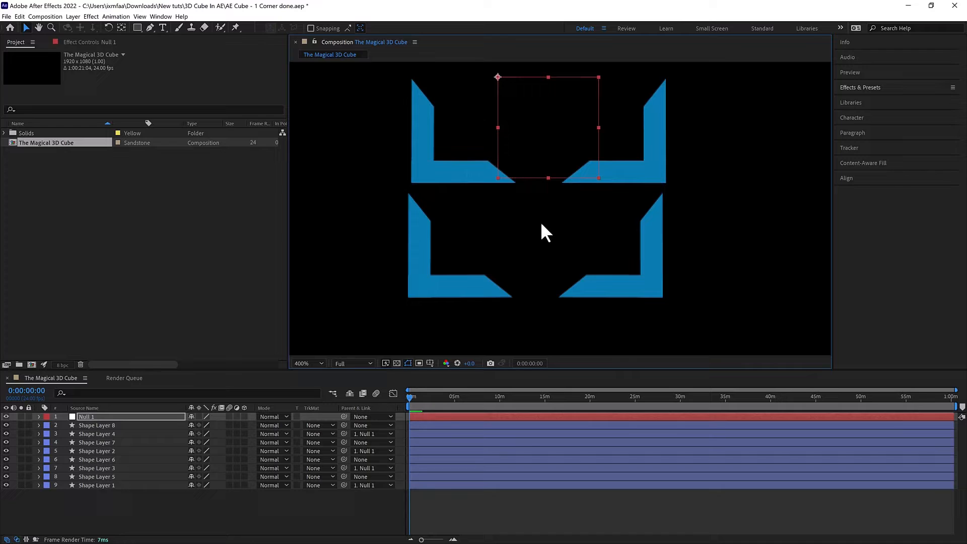
{"action": "key", "text": "ctrl+z"}
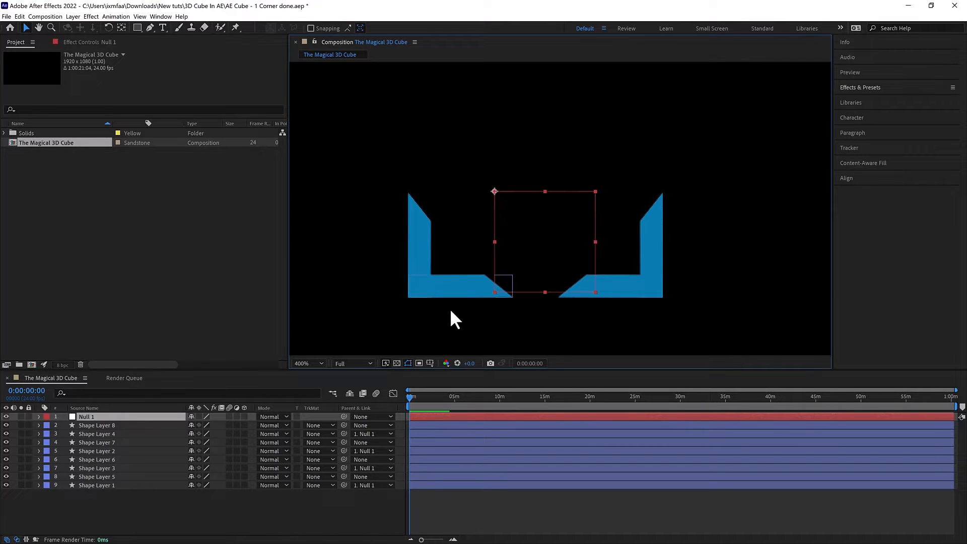
Show the Scale property of Null 1 and unlink its horizontal and vertical values
{"action": "key", "text": "s"}
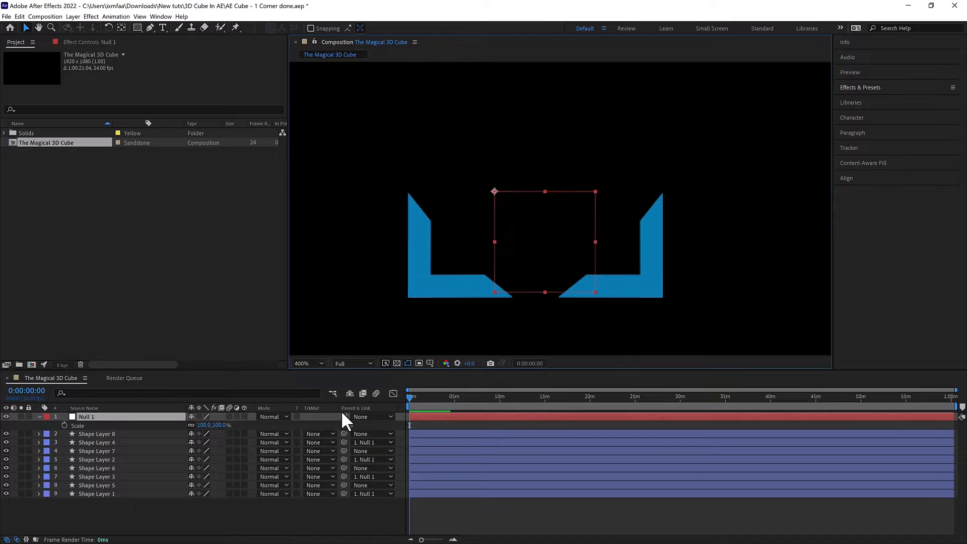
{"action": "left_click", "coordinate": [185, 422]}
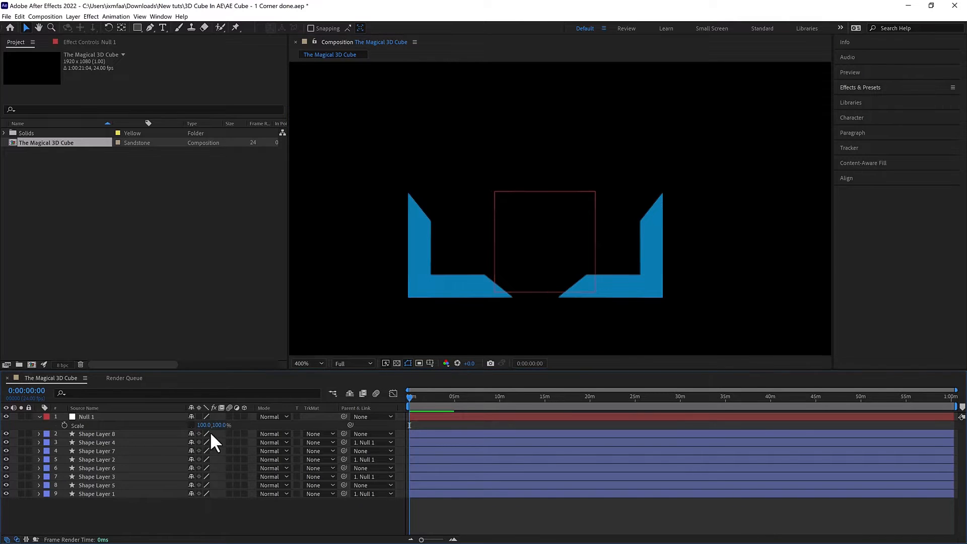
Try flipping Null 1 vertically with a vertical scale of -133%, undo it, and inspect the null's anchor point
{"action": "left_click_drag", "start_coordinate": [219, 425], "coordinate": [114, 431]}
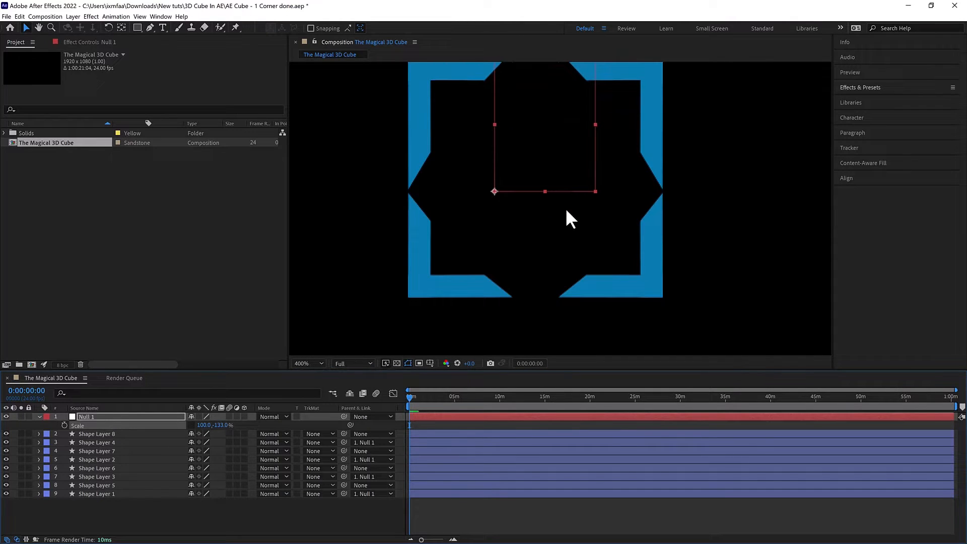
{"action": "key", "text": "ctrl+z"}
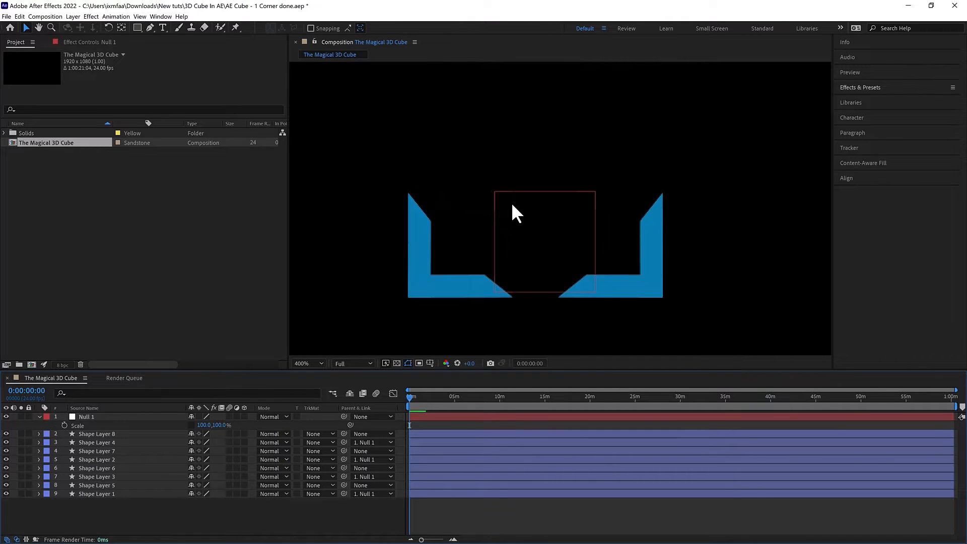
{"action": "left_click", "coordinate": [493, 192]}
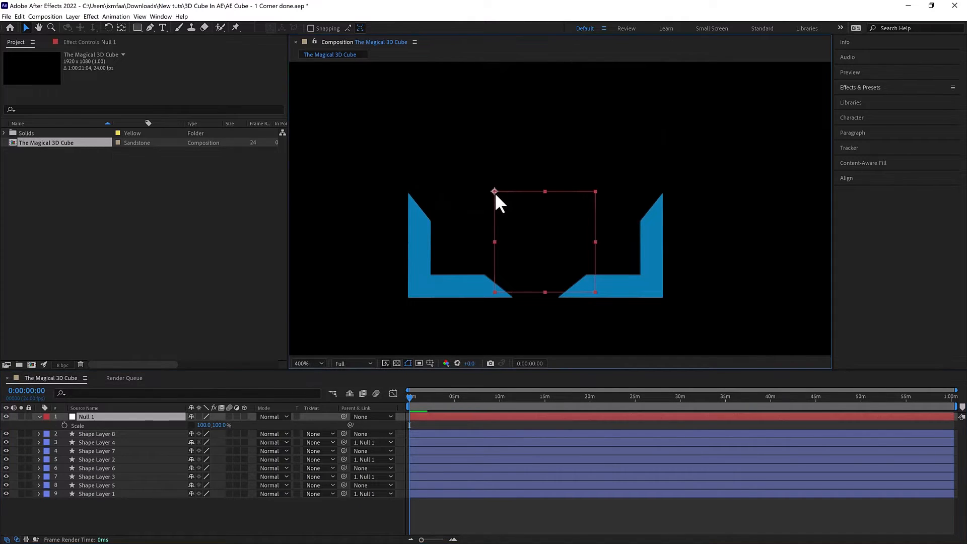
{"action": "key", "text": "period"}
{"action": "left_click_drag", "start_coordinate": [438, 177], "coordinate": [597, 171]}
{"action": "key", "text": "v"}
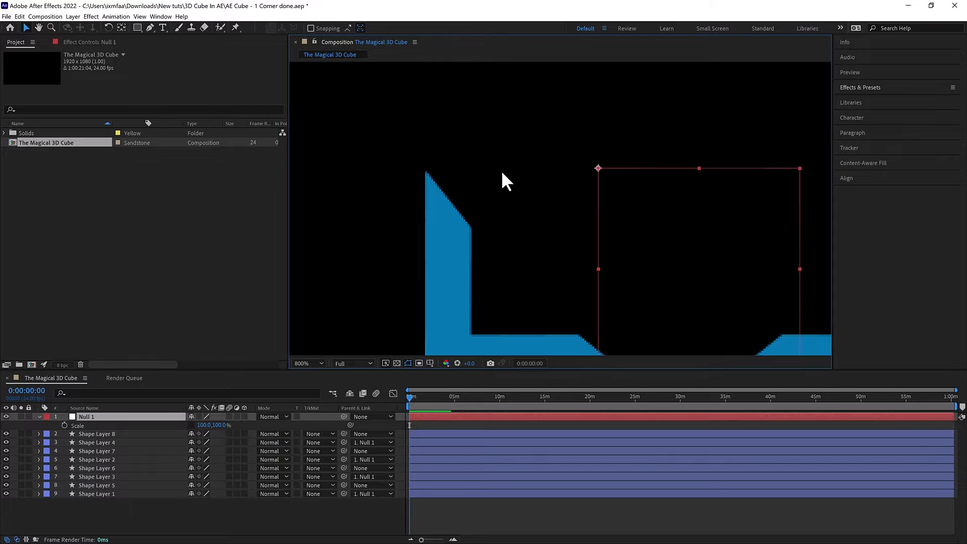
{"action": "key", "text": "comma"}
{"action": "left_click_drag", "start_coordinate": [509, 160], "coordinate": [436, 177]}
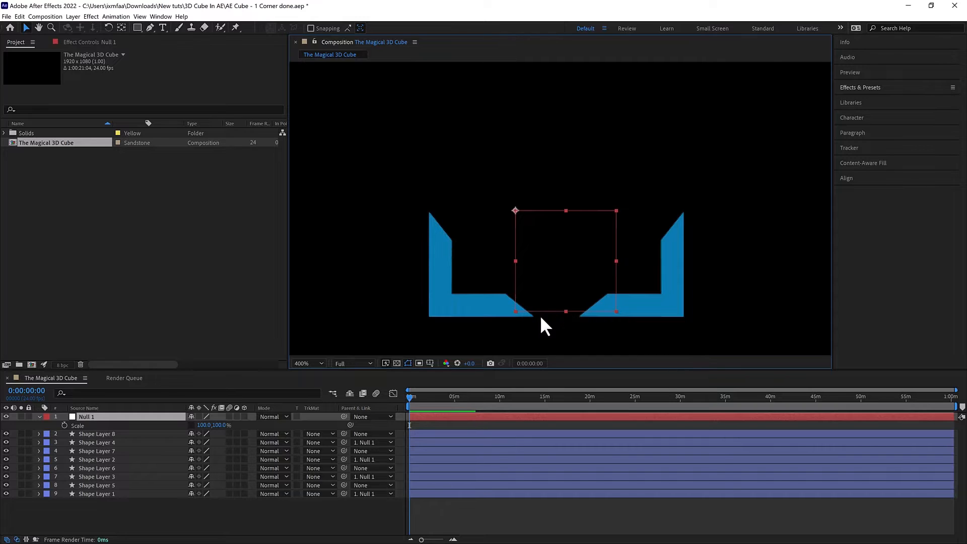
Nudge Shape Layer 6 to the right along the lower edge and back to its original position
{"action": "left_click", "coordinate": [486, 317]}
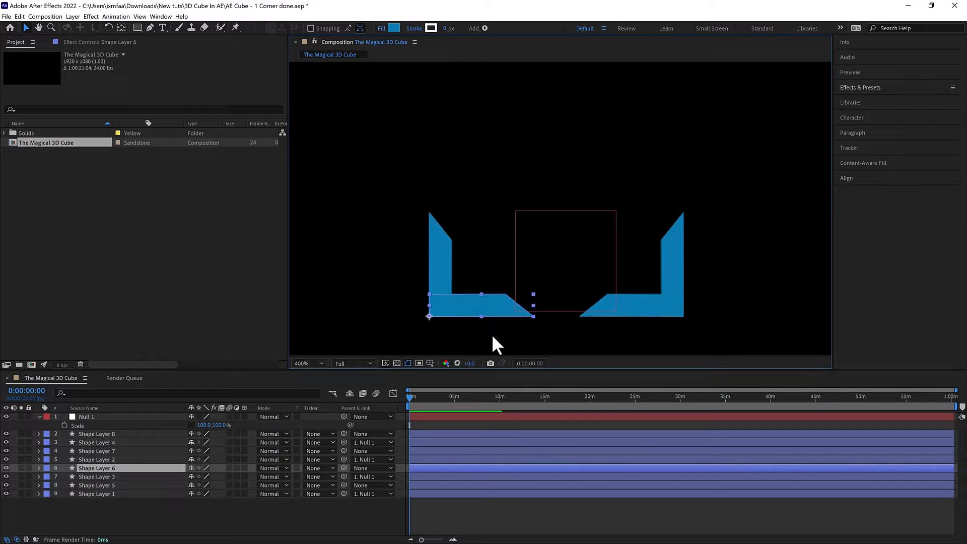
{"action": "key", "text": "Right"}
{"action": "key", "text": "Right"}
{"action": "key", "text": "Right"}
{"action": "key", "text": "Right"}
{"action": "key", "text": "Right"}
{"action": "key", "text": "Right"}
{"action": "key", "text": "Right"}
{"action": "key", "text": "Right"}
{"action": "key", "text": "Right"}
{"action": "key", "text": "Right"}
{"action": "key", "text": "Right"}
{"action": "key", "text": "Right"}
{"action": "key", "text": "Right"}
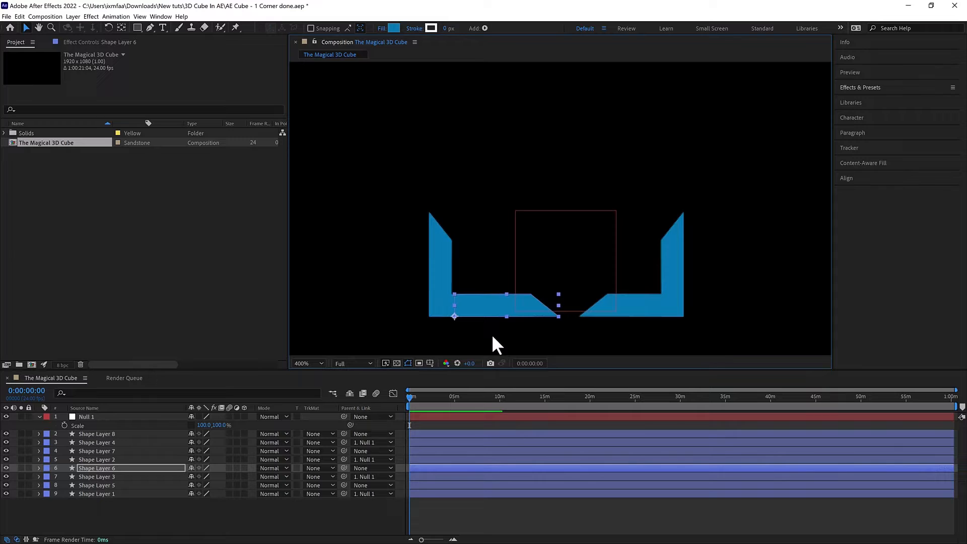
{"action": "key", "text": "Left"}
{"action": "key", "text": "Left"}
{"action": "key", "text": "Left"}
{"action": "key", "text": "Left"}
{"action": "key", "text": "Left"}
{"action": "key", "text": "Left"}
{"action": "key", "text": "Left"}
{"action": "key", "text": "Left"}
{"action": "key", "text": "Left"}
{"action": "key", "text": "Left"}
{"action": "key", "text": "Left"}
{"action": "key", "text": "Left"}
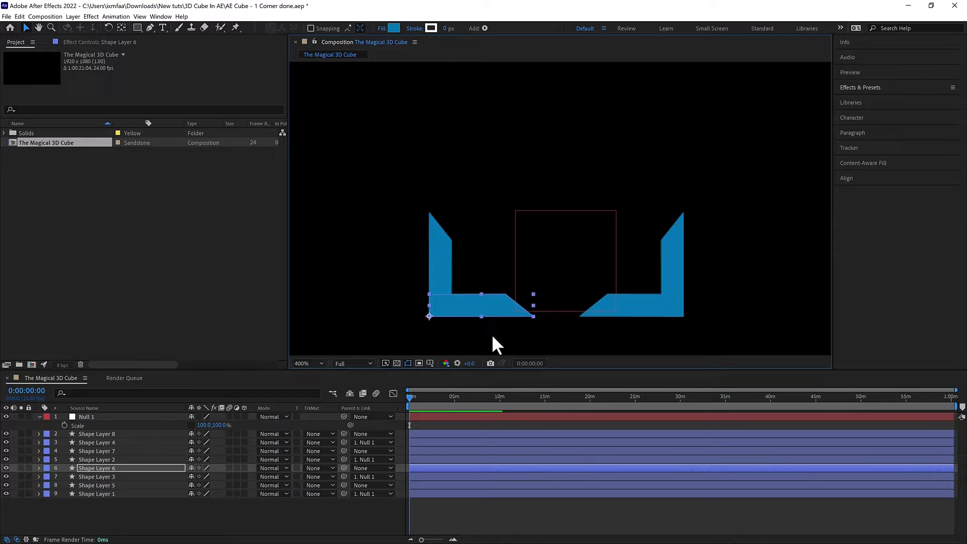
Try moving Null 1 horizontally until its anchor sits above the upper tip of the duplicated left bar
{"action": "left_click", "coordinate": [512, 210]}
{"action": "key", "text": "period"}
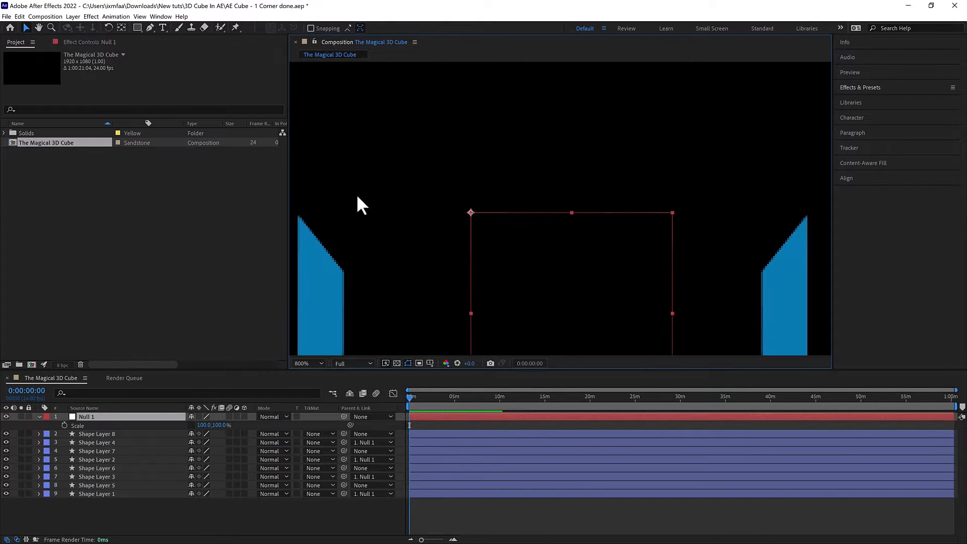
{"action": "left_click_drag", "start_coordinate": [356, 194], "coordinate": [531, 171]}
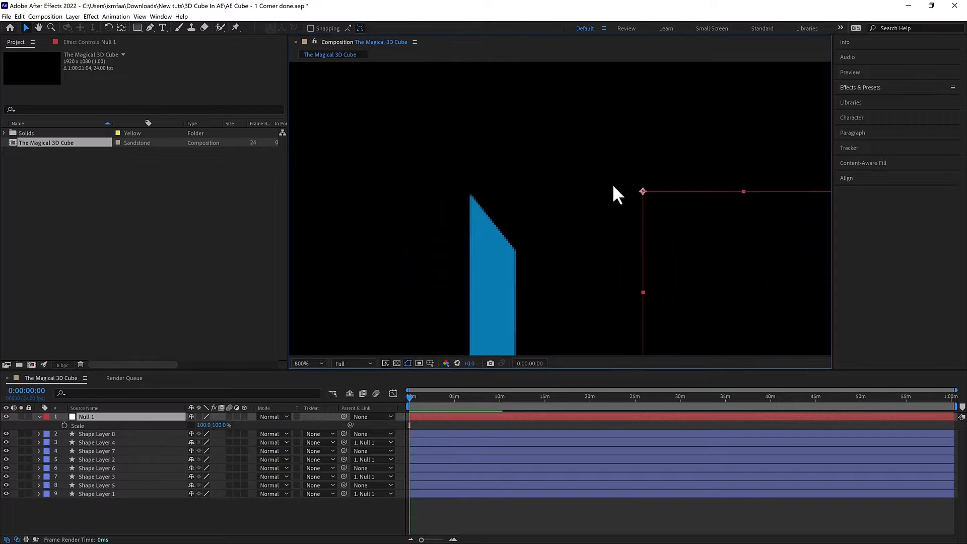
{"action": "left_click_drag", "start_coordinate": [642, 192], "coordinate": [608, 199]}
{"action": "key", "text": "ctrl+z"}
{"action": "left_click_drag", "start_coordinate": [642, 189], "coordinate": [474, 218]}
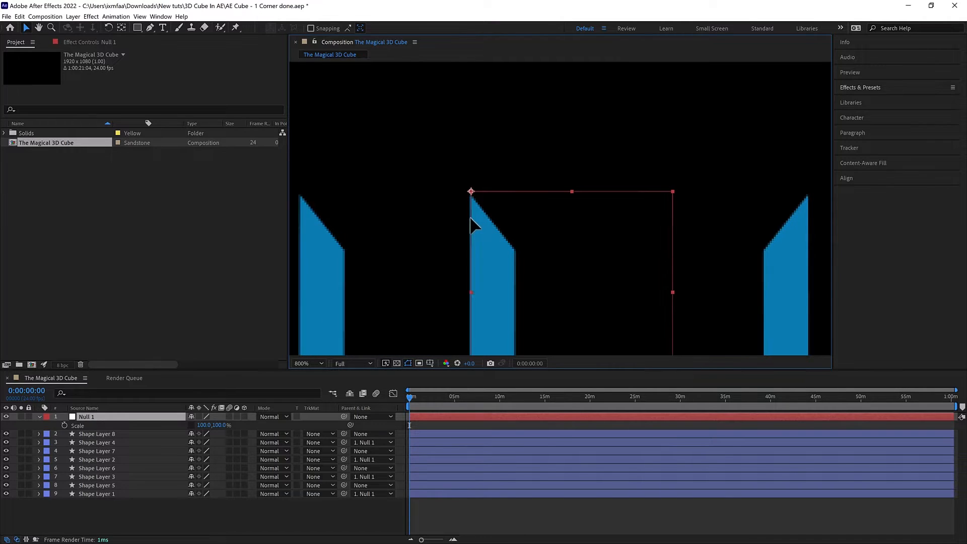
Nudge Null 1 slightly down against the bar's upper tip and back up while checking the alignment
{"action": "key", "text": "."}
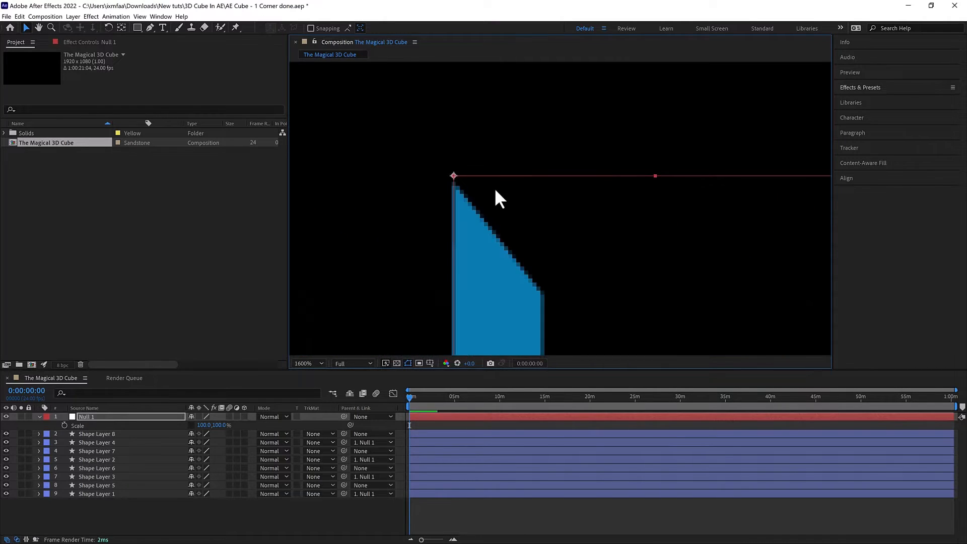
{"action": "key", "text": "shift+Down"}
{"action": "key", "text": "shift+Down"}
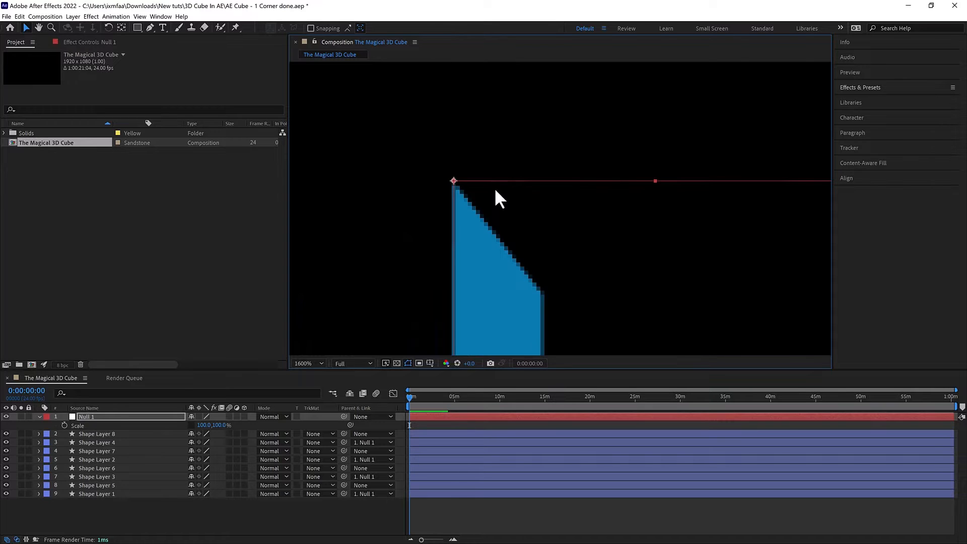
{"action": "key", "text": "shift+Up"}
{"action": "key", "text": "shift+Up"}
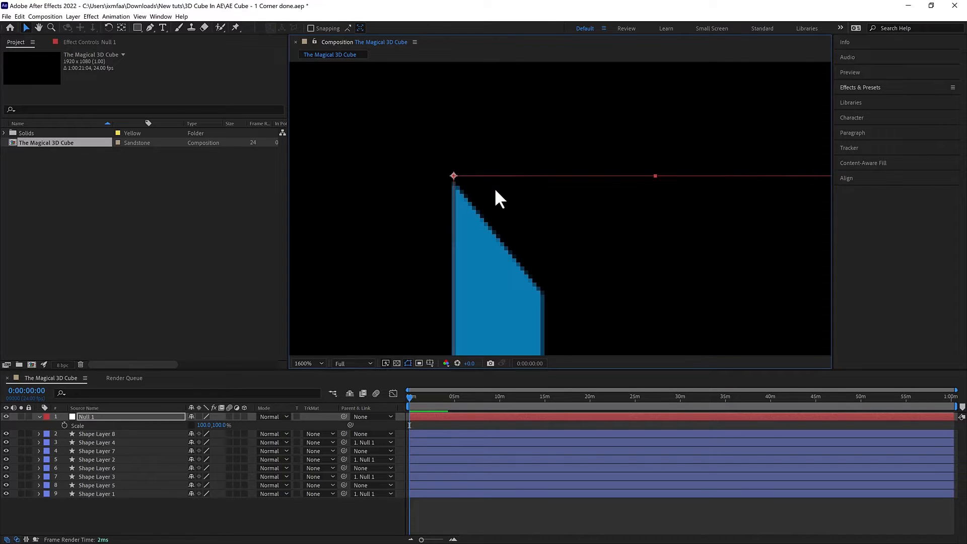
{"action": "key", "text": "comma"}
{"action": "key", "text": "comma"}
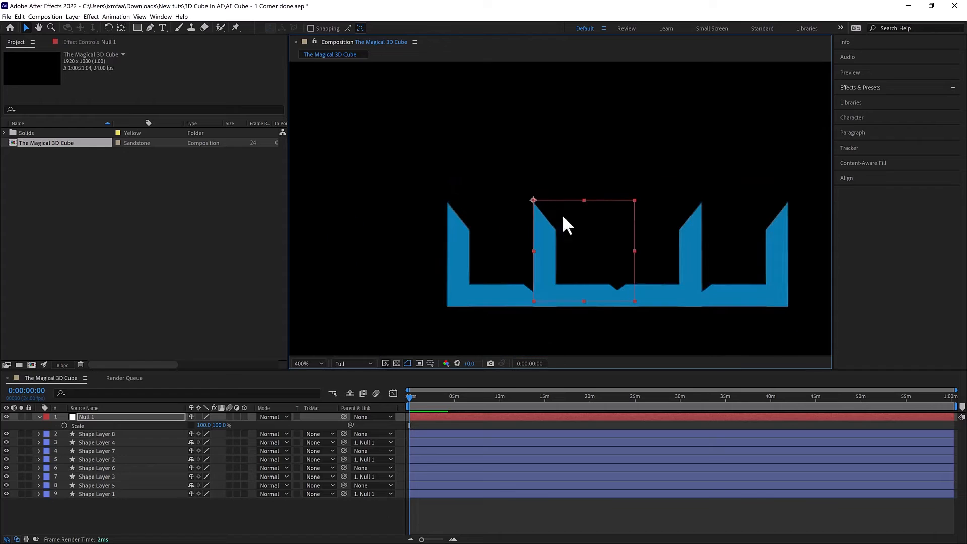
{"action": "left_click_drag", "start_coordinate": [562, 219], "coordinate": [512, 211]}
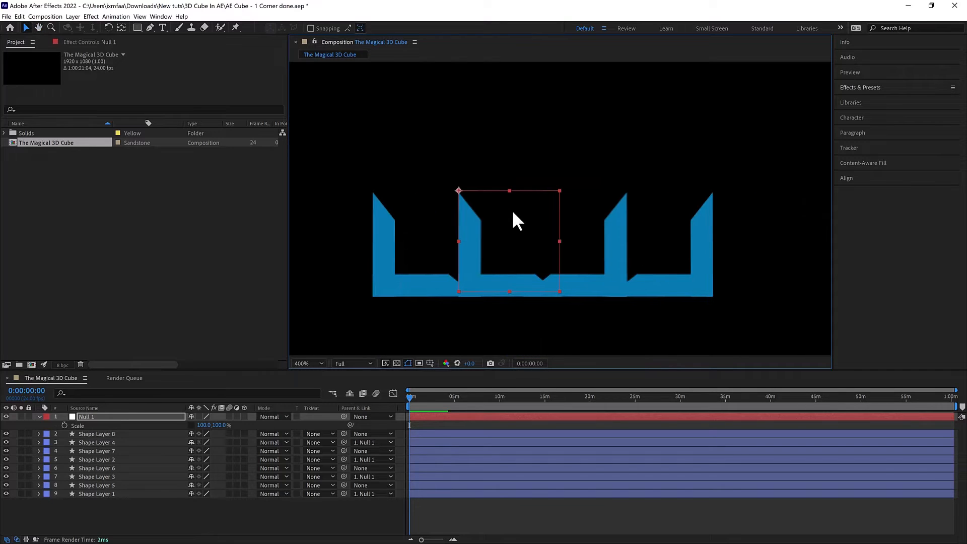
Nudge Null 1 down once more and undo all its moves back to the starting position
{"action": "key", "text": "Down"}
{"action": "key", "text": "Down"}
{"action": "key", "text": "ctrl+z"}
{"action": "key", "text": "ctrl+z"}
{"action": "key", "text": "ctrl+z"}
{"action": "key", "text": "ctrl+z"}
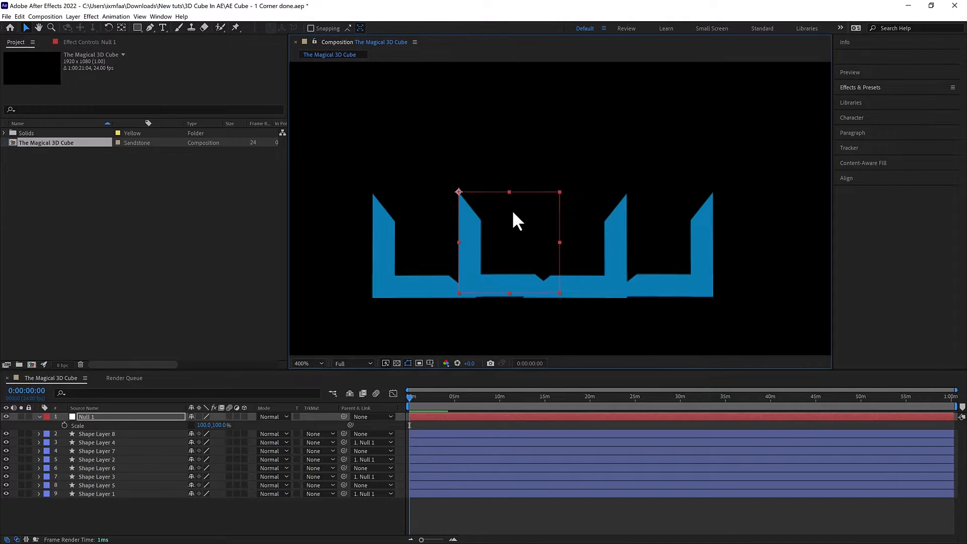
{"action": "key", "text": "ctrl+z"}
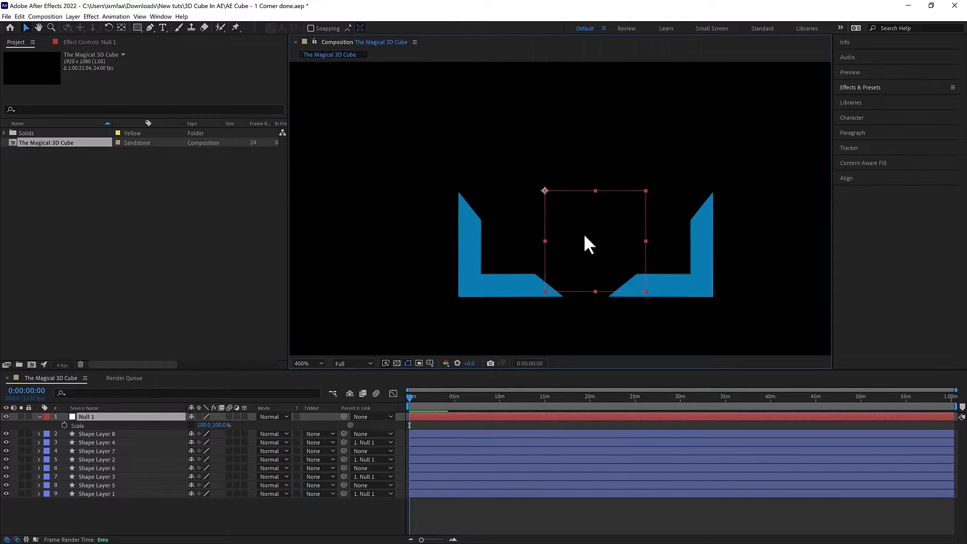
Set Null 1's vertical scale to -100% to mirror its attached corner shapes upward
{"action": "left_click", "coordinate": [220, 424]}
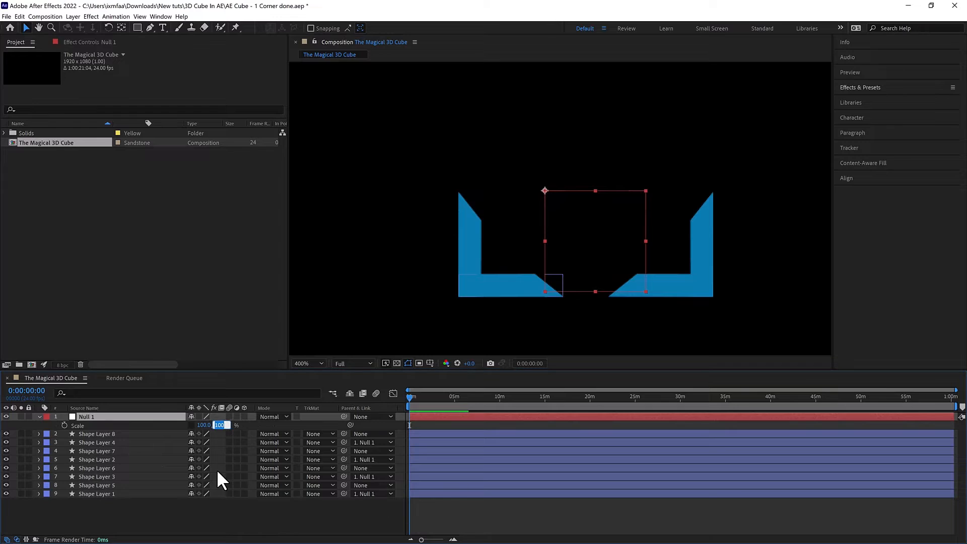
{"action": "key", "text": "Left"}
{"action": "type", "text": "-"}
{"action": "key", "text": "Return"}
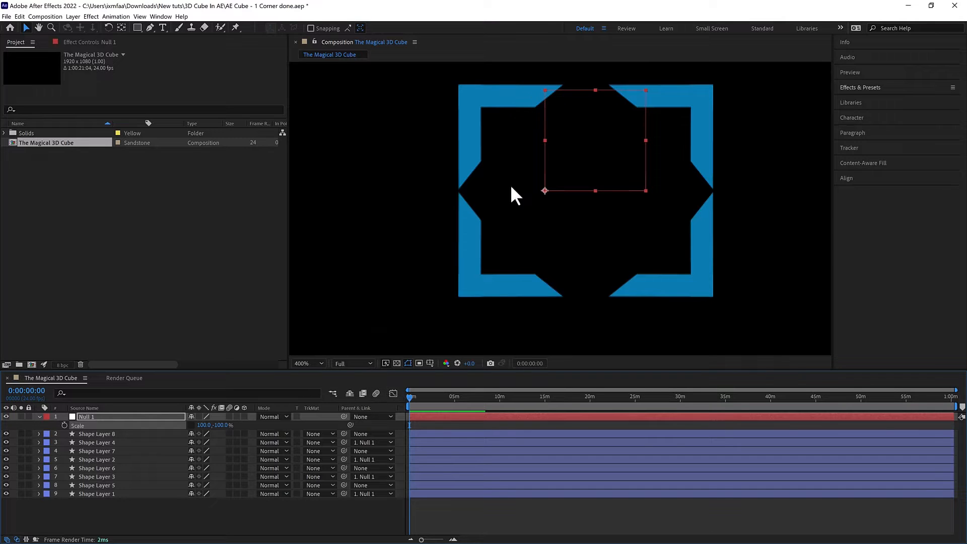
Nudge Null 1 upward with its mirrored corners to leave a gap between the upper and lower shapes
{"action": "left_click_drag", "start_coordinate": [596, 148], "coordinate": [574, 177]}
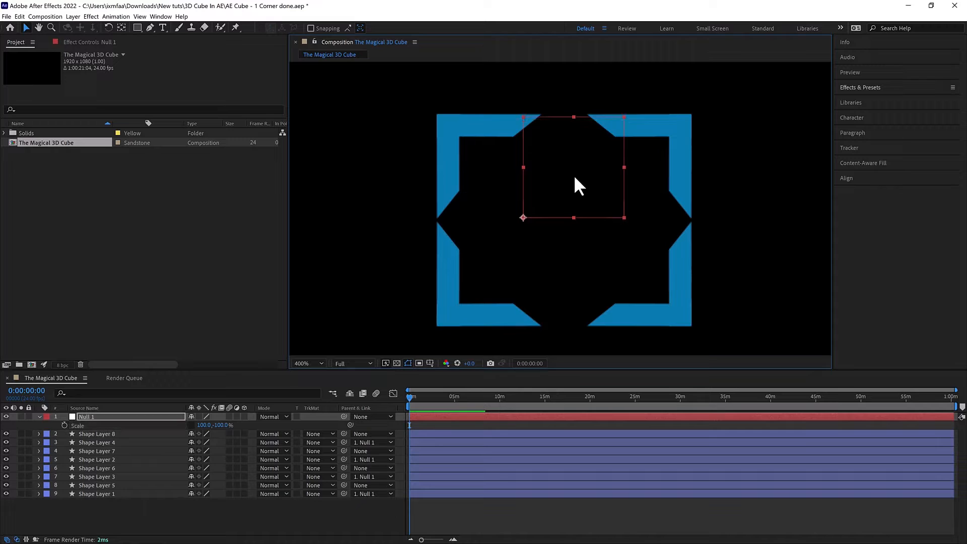
{"action": "key", "text": "Up"}
{"action": "key", "text": "Up"}
{"action": "key", "text": "Up"}
{"action": "key", "text": "Up"}
{"action": "key", "text": "Up"}
{"action": "key", "text": "Up"}
{"action": "key", "text": "Up"}
{"action": "key", "text": "Up"}
{"action": "key", "text": "Up"}
{"action": "key", "text": "Up"}
{"action": "key", "text": "Up"}
{"action": "key", "text": "Up"}
{"action": "key", "text": "Up"}
{"action": "key", "text": "Up"}
{"action": "key", "text": "Up"}
{"action": "key", "text": "Up"}
{"action": "key", "text": "Up"}
{"action": "key", "text": "Up"}
{"action": "key", "text": "Up"}
{"action": "key", "text": "Up"}
{"action": "key", "text": "Up"}
{"action": "key", "text": "Up"}
{"action": "key", "text": "Up"}
{"action": "key", "text": "Up"}
{"action": "key", "text": "Up"}
{"action": "key", "text": "Up"}
{"action": "key", "text": "Up"}
{"action": "key", "text": "Up"}
{"action": "key", "text": "Up"}
{"action": "key", "text": "Up"}
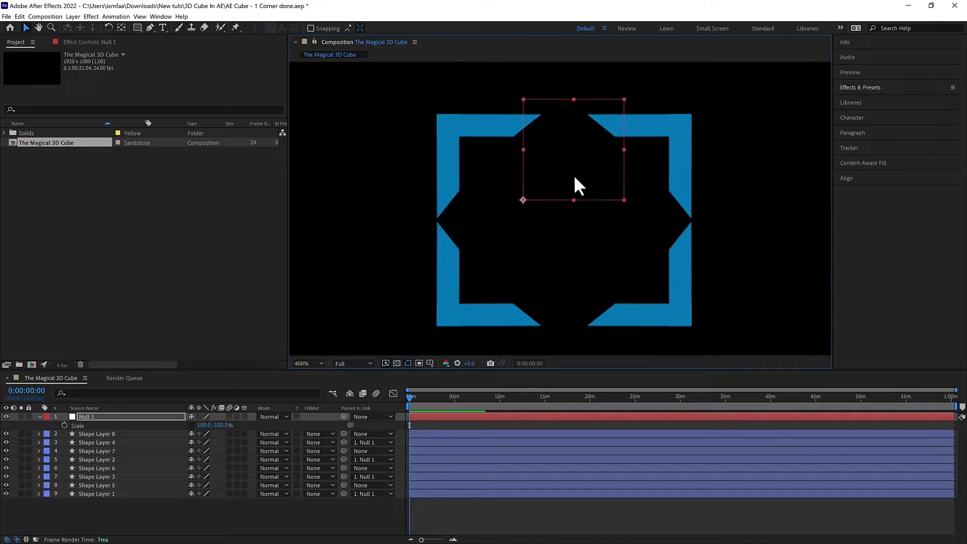
{"action": "key", "text": "Up"}
{"action": "key", "text": "Up"}
{"action": "key", "text": "Up"}
{"action": "key", "text": "Up"}
{"action": "key", "text": "Up"}
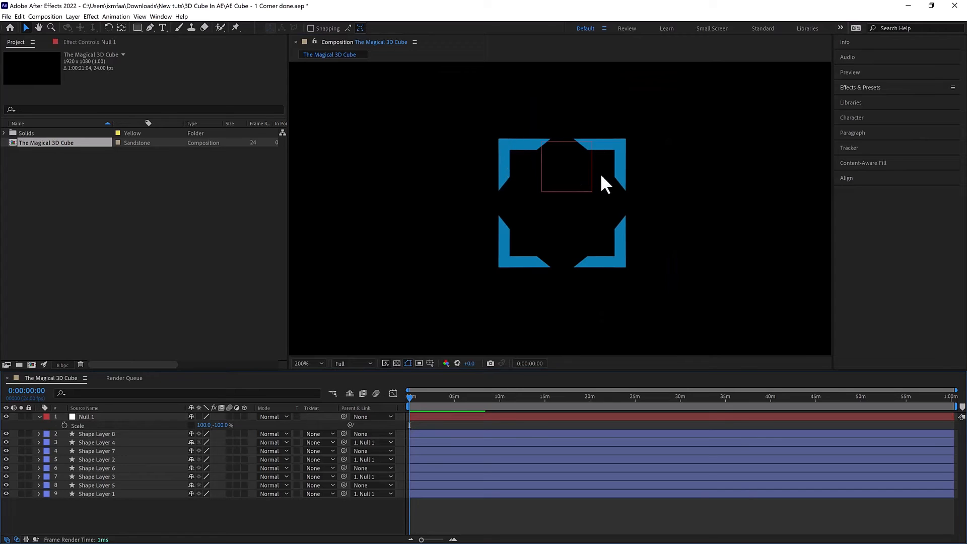
{"action": "key", "text": "period"}
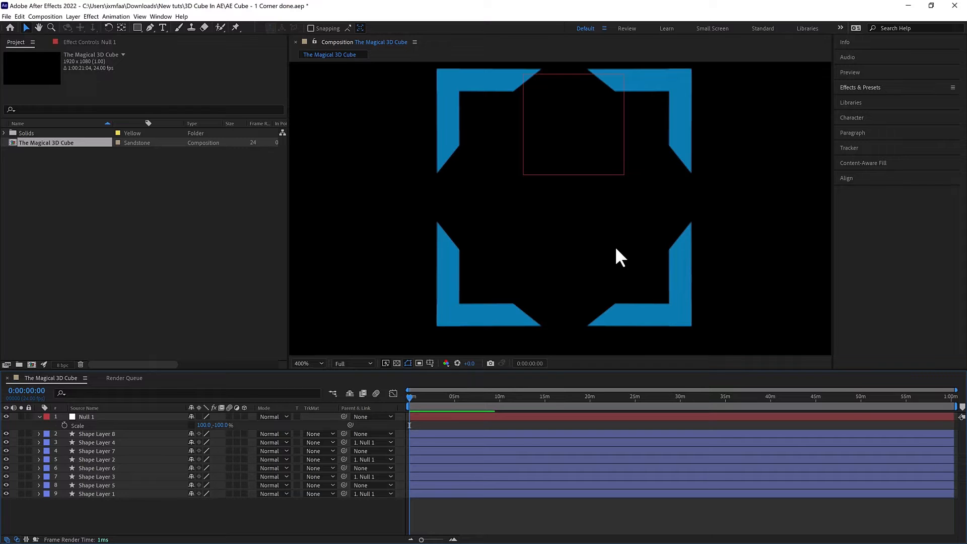
Save the project as a new file named AE Cube - 2 Full face done.aep in the same folder
{"action": "key", "text": "ctrl+shift+s"}
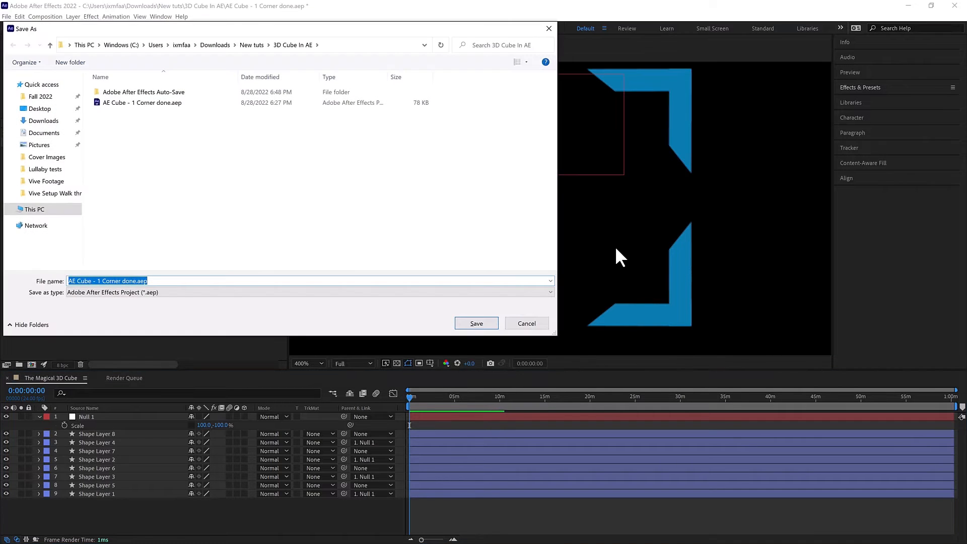
{"action": "key", "text": "End"}
{"action": "key", "text": "ctrl+Left"}
{"action": "key", "text": "ctrl+Left"}
{"action": "key", "text": "ctrl+Left"}
{"action": "key", "text": "Left"}
{"action": "key", "text": "BackSpace"}
{"action": "type", "text": "2"}
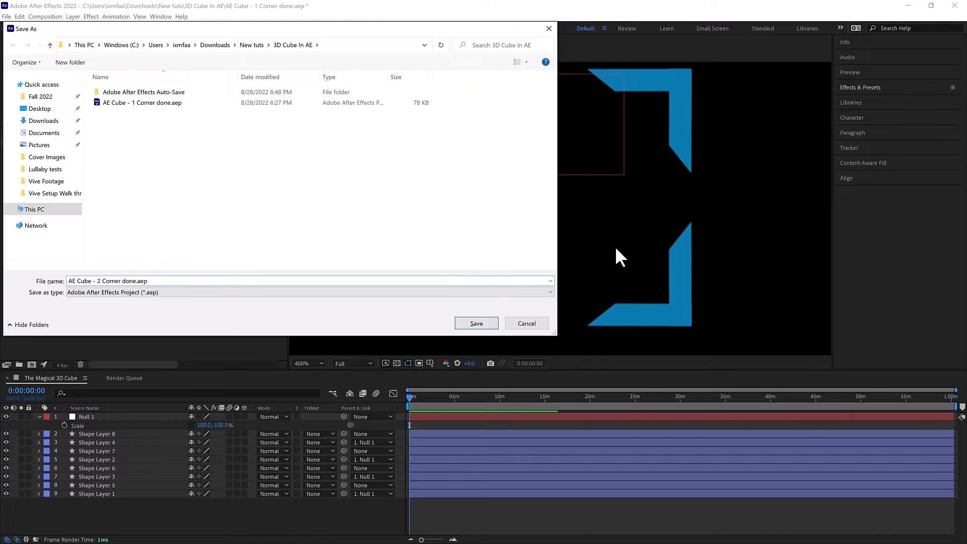
{"action": "key", "text": "Right"}
{"action": "key", "text": "ctrl+shift+Right"}
{"action": "key", "text": "ctrl+shift+Right"}
{"action": "key", "text": "ctrl+shift+Right"}
{"action": "type", "text": "Full face done"}
{"action": "key", "text": "Return"}
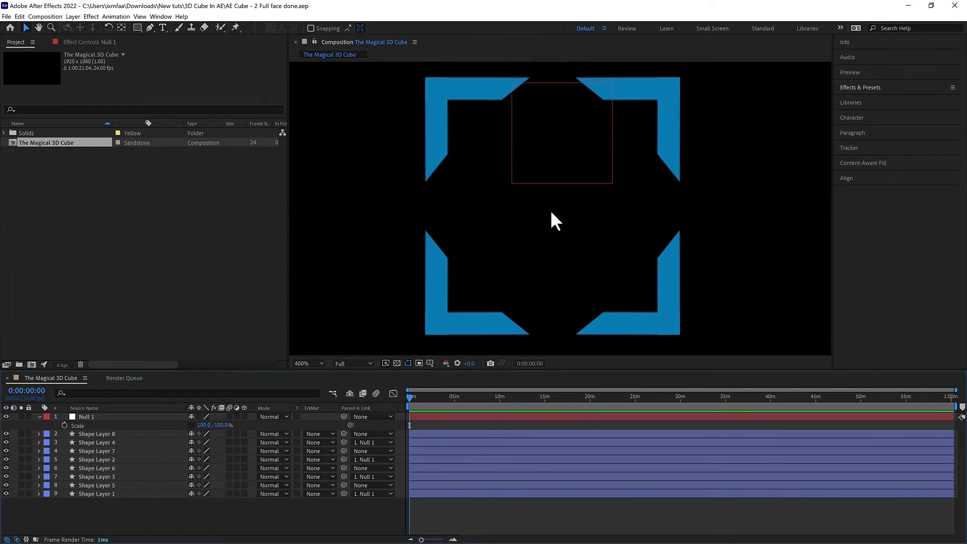
Try moving a duplicate of Null 1 away from the face, and delete the duplicate
{"action": "key", "text": "space"}
{"action": "left_click_drag", "start_coordinate": [511, 214], "coordinate": [502, 213]}
{"action": "left_click", "coordinate": [104, 416]}
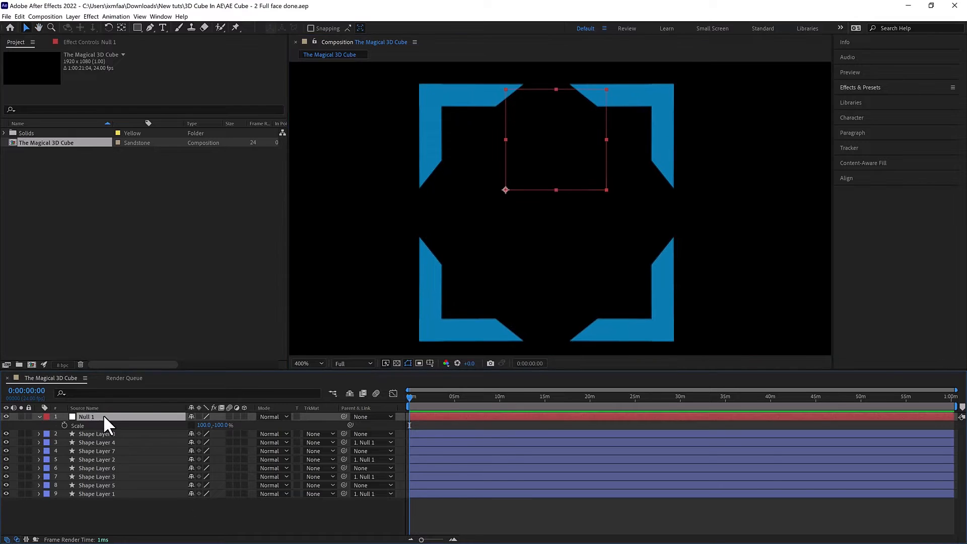
{"action": "key", "text": "comma"}
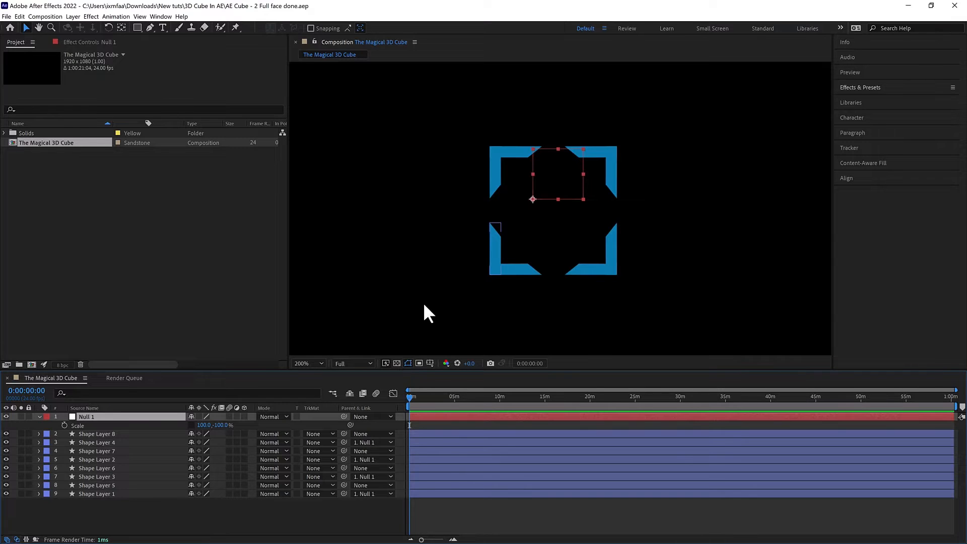
{"action": "key", "text": "ctrl+d"}
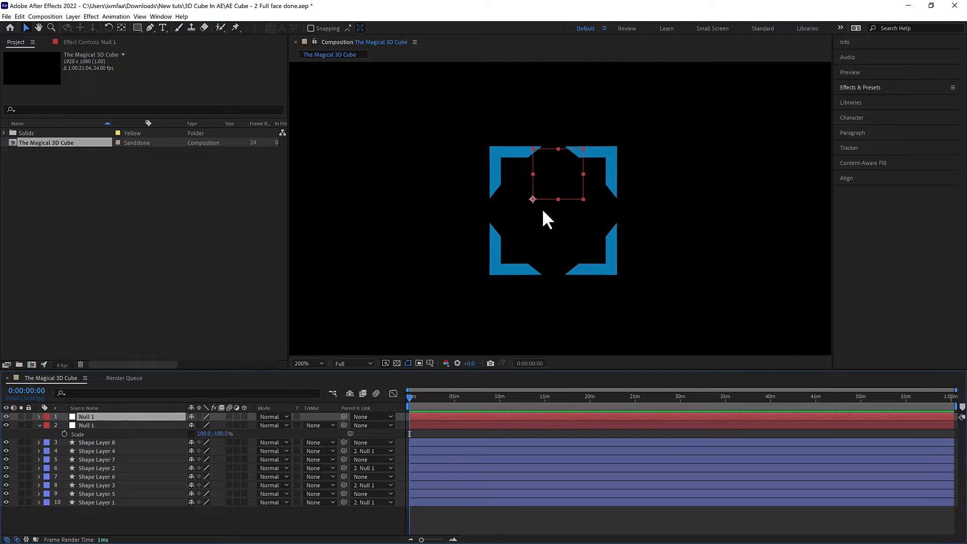
{"action": "left_click_drag", "start_coordinate": [532, 200], "coordinate": [410, 168]}
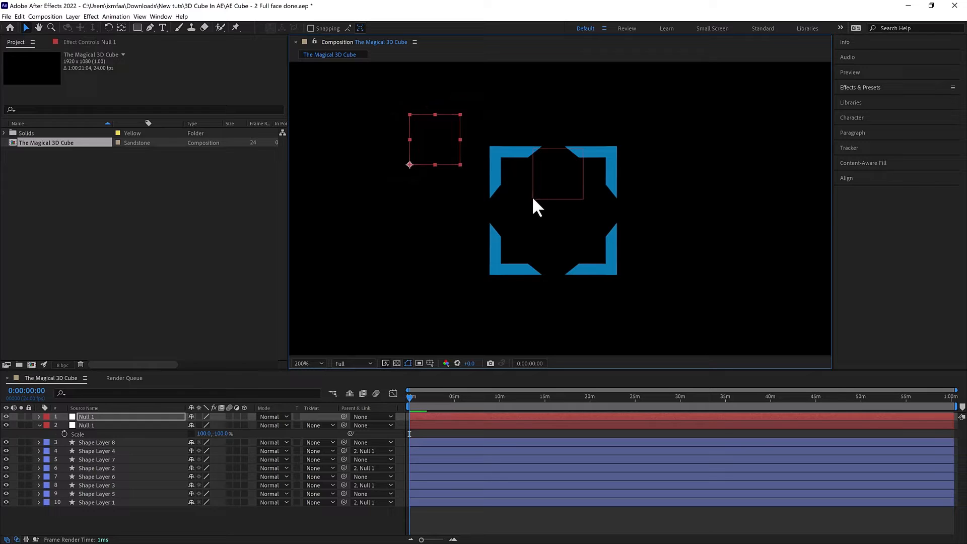
{"action": "key", "text": "Delete"}
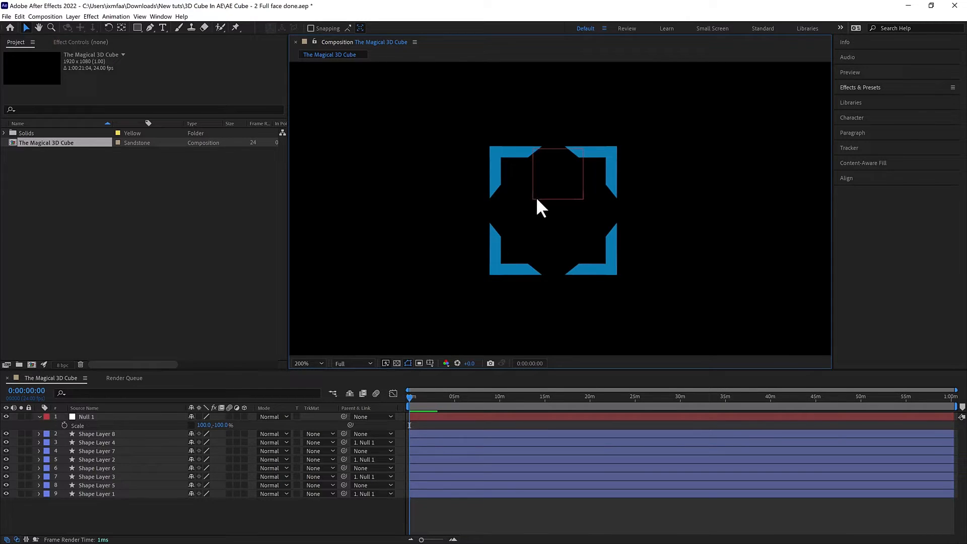
Try moving Null 1 upward together with its attached corner shapes, and undo the move
{"action": "left_click", "coordinate": [537, 199]}
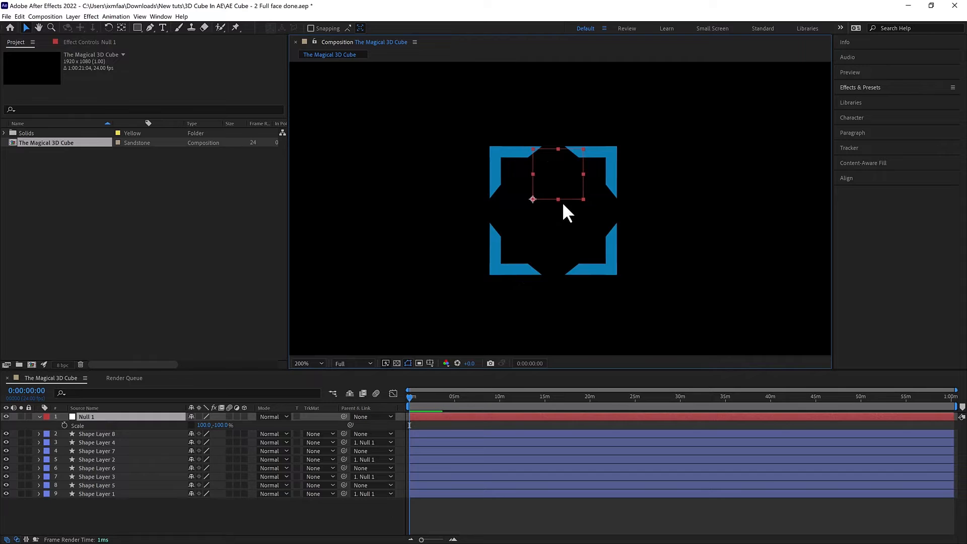
{"action": "left_click_drag", "start_coordinate": [533, 199], "coordinate": [558, 157]}
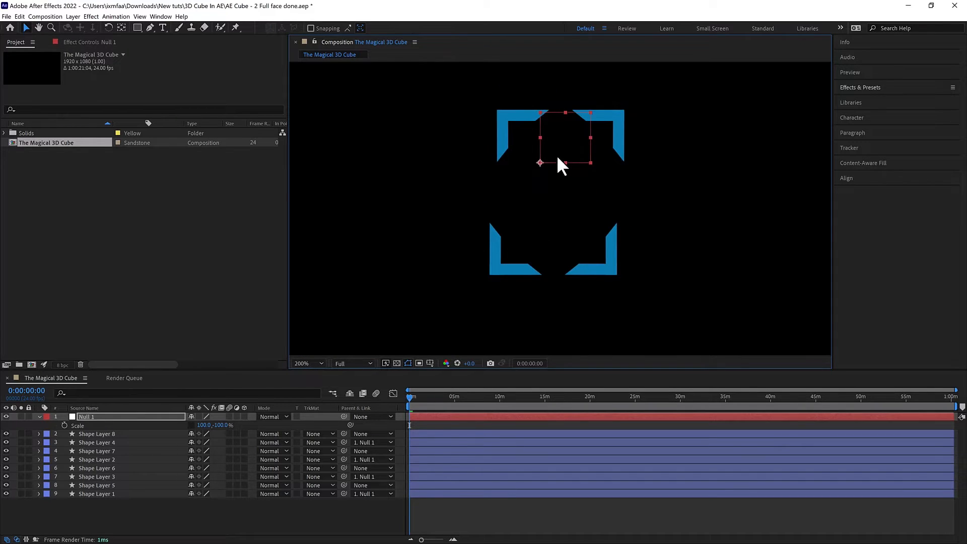
{"action": "key", "text": "ctrl+z"}
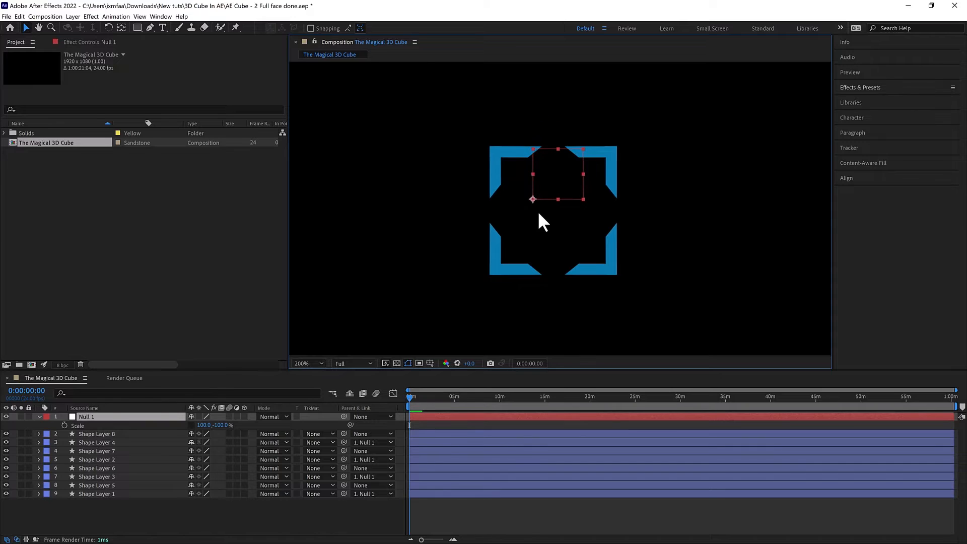
Delete Null 1 and pre-compose all eight corner shape layers into a composition named One Face
{"action": "key", "text": "Delete"}
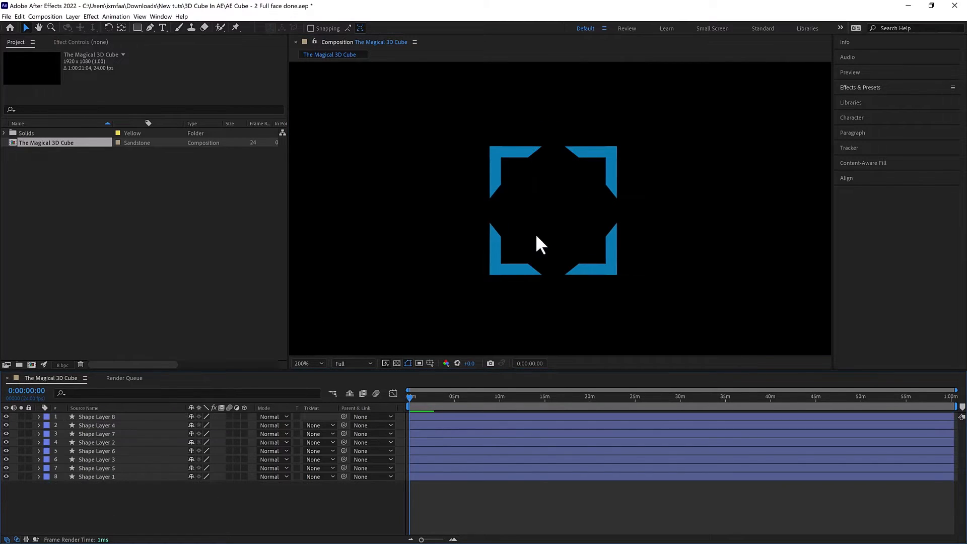
{"action": "left_click_drag", "start_coordinate": [478, 140], "coordinate": [657, 281]}
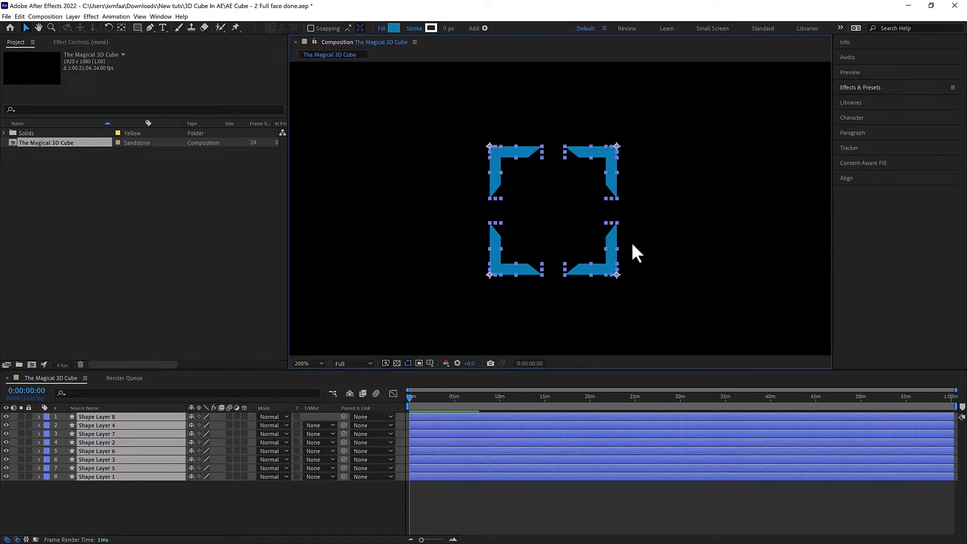
{"action": "right_click", "coordinate": [132, 429]}
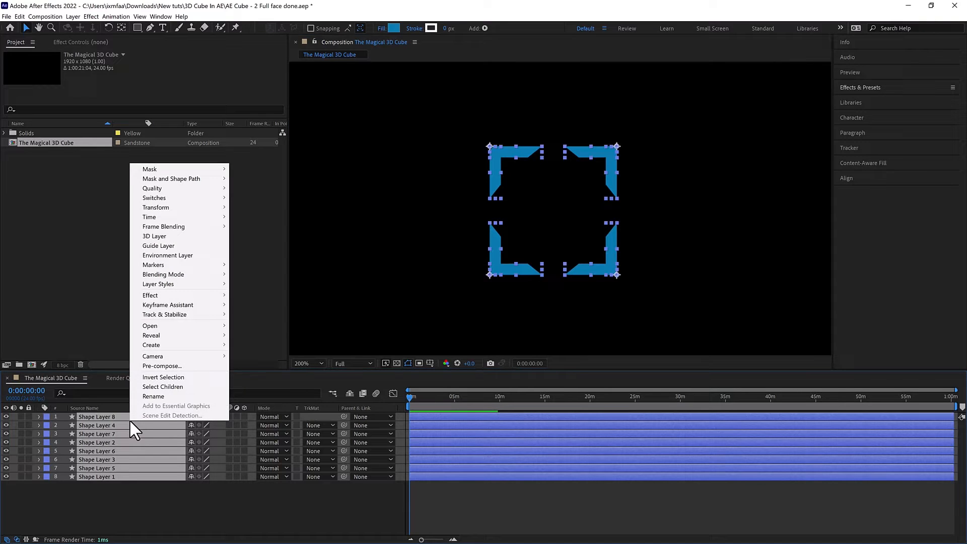
{"action": "left_click", "coordinate": [168, 365]}
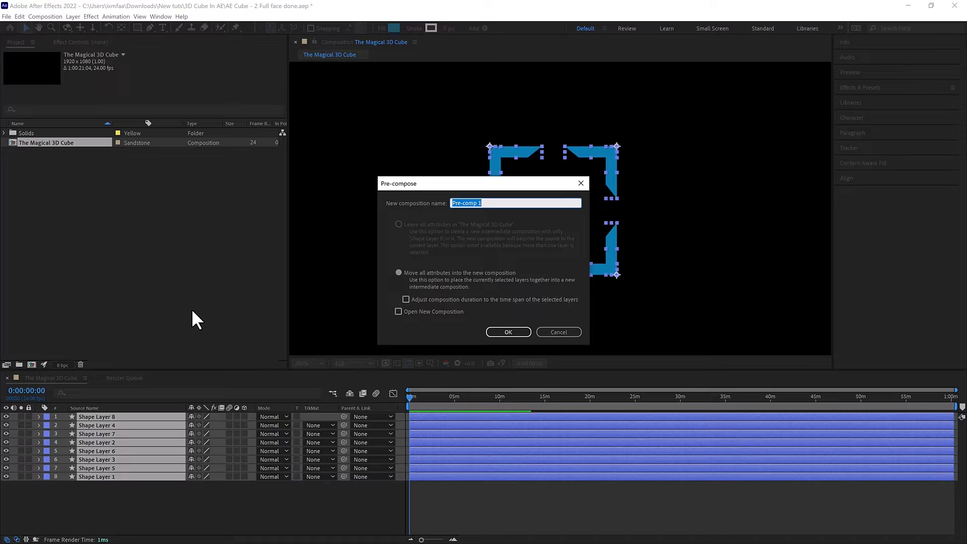
{"action": "type", "text": "One Face"}
{"action": "key", "text": "Return"}
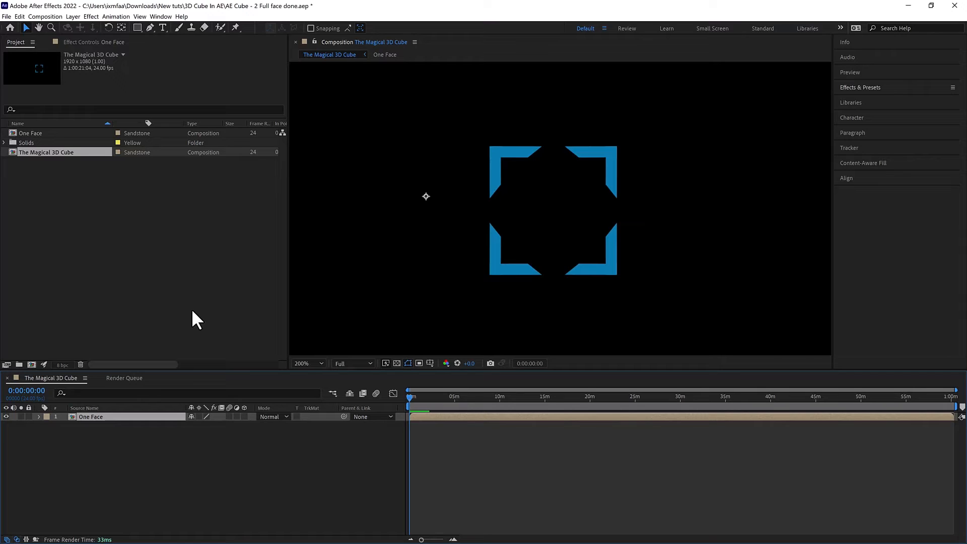
Examine the shape layers inside the One Face pre-composition and return to The Magical 3D Cube composition
{"action": "key", "text": "comma"}
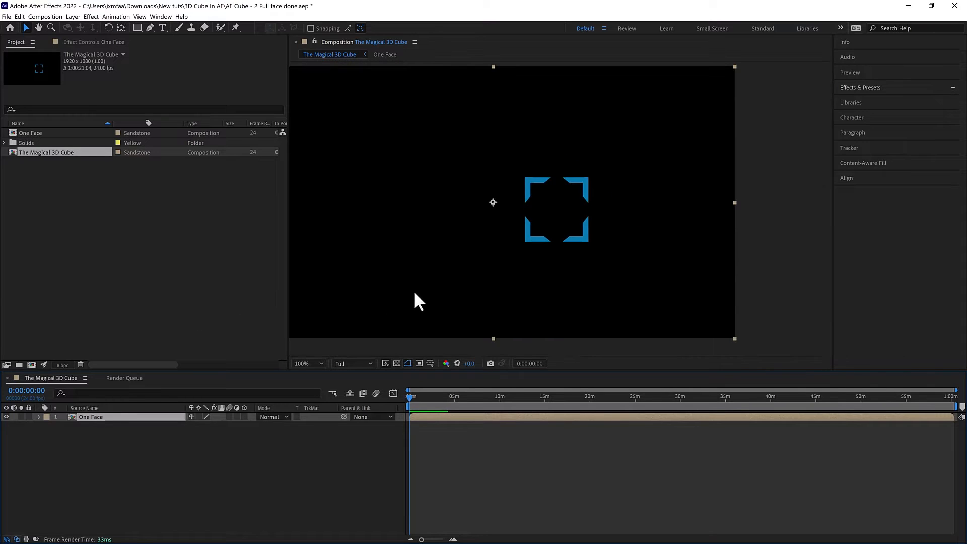
{"action": "key", "text": "comma"}
{"action": "left_click", "coordinate": [510, 289]}
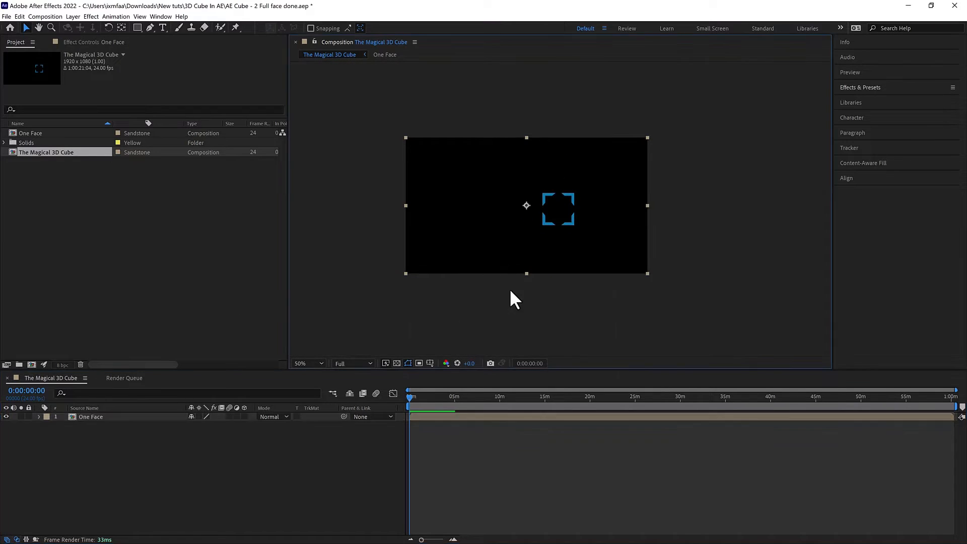
{"action": "left_click", "coordinate": [496, 253]}
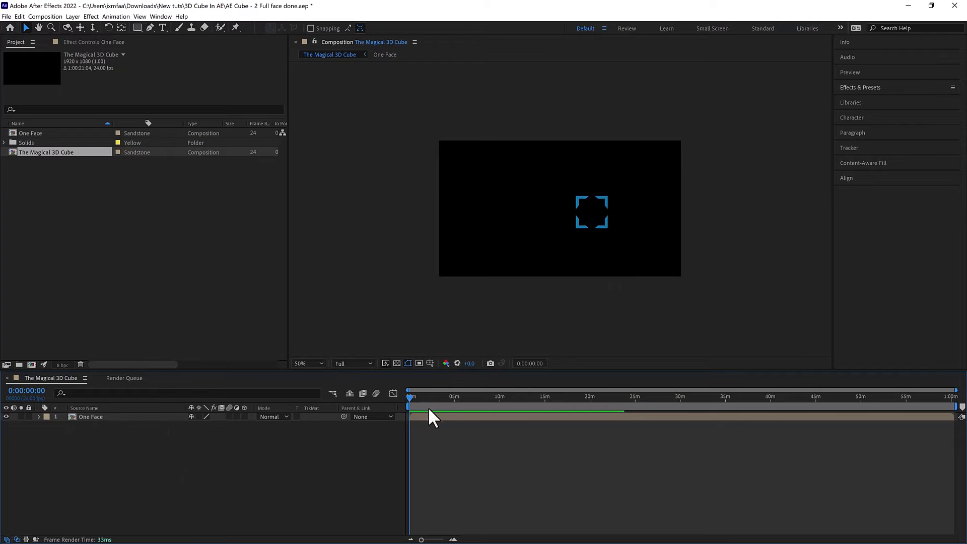
{"action": "left_click", "coordinate": [444, 416]}
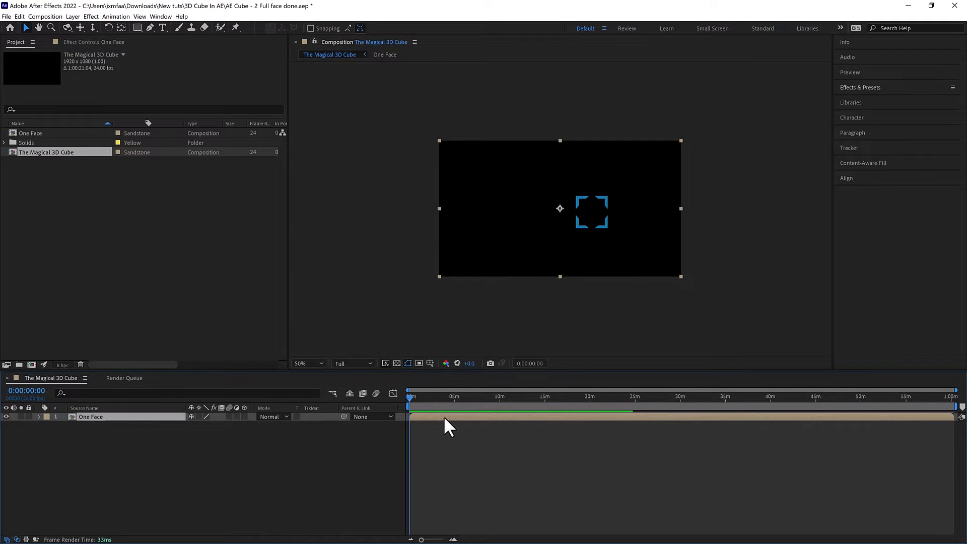
{"action": "double_click", "coordinate": [444, 417]}
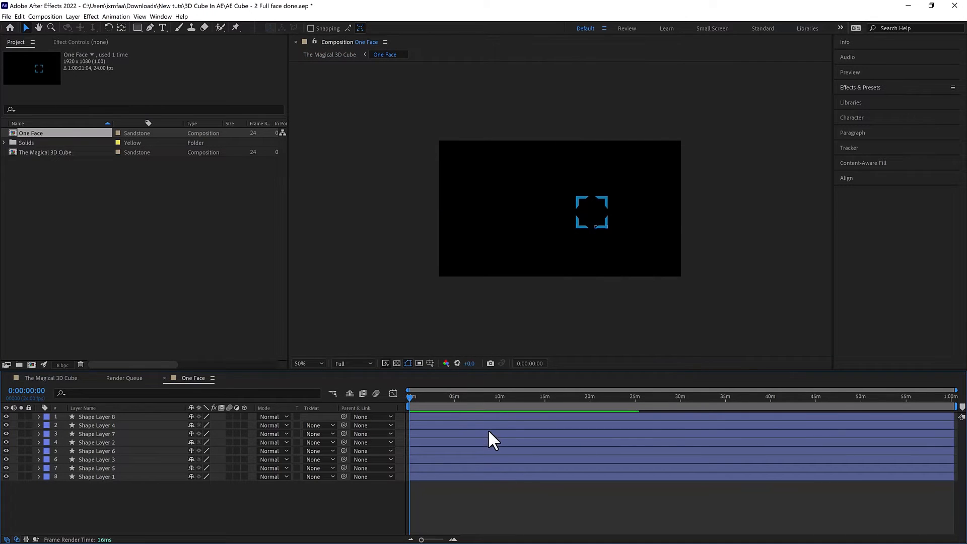
{"action": "left_click_drag", "start_coordinate": [503, 488], "coordinate": [417, 401]}
{"action": "key", "text": "ctrl+a"}
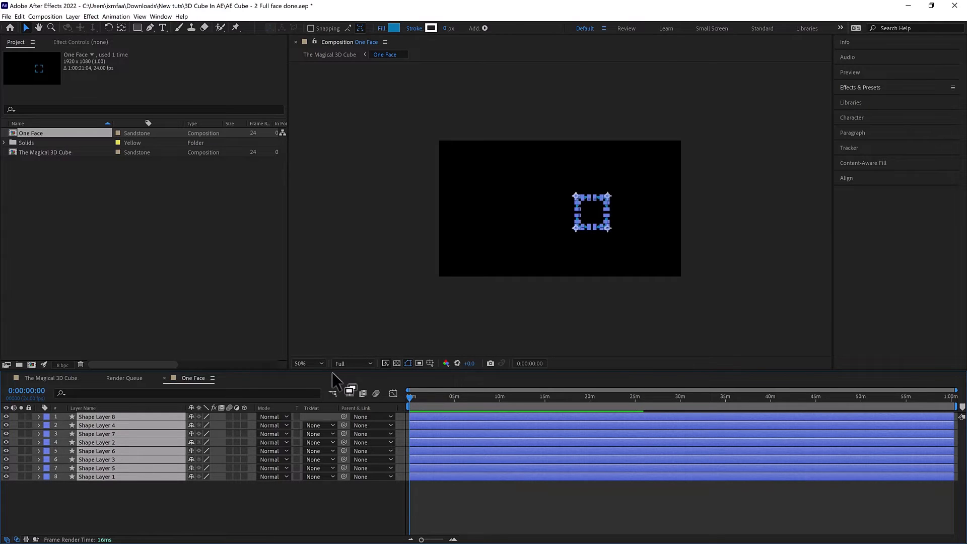
{"action": "left_click_drag", "start_coordinate": [332, 372], "coordinate": [220, 374]}
{"action": "left_click", "coordinate": [52, 378]}
{"action": "left_click", "coordinate": [479, 443]}
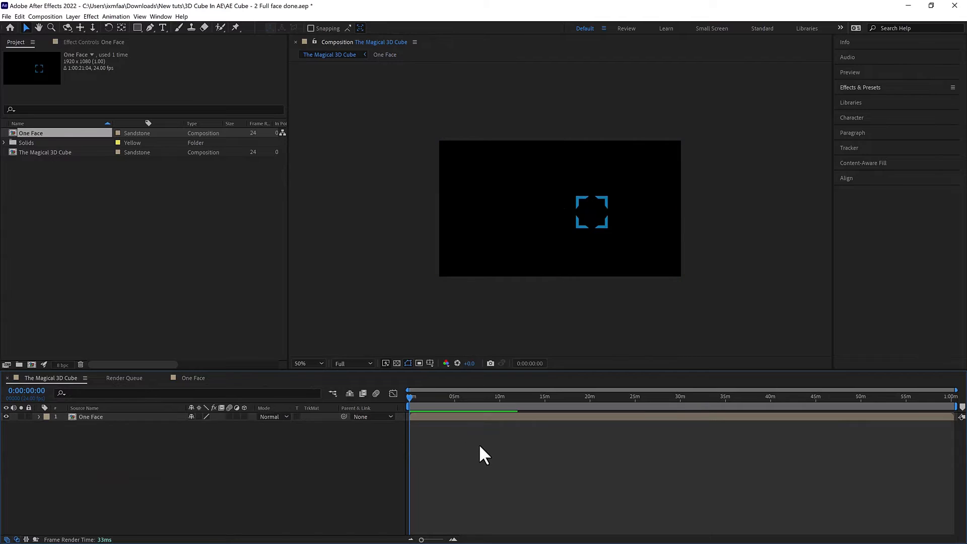
{"action": "left_click", "coordinate": [475, 414]}
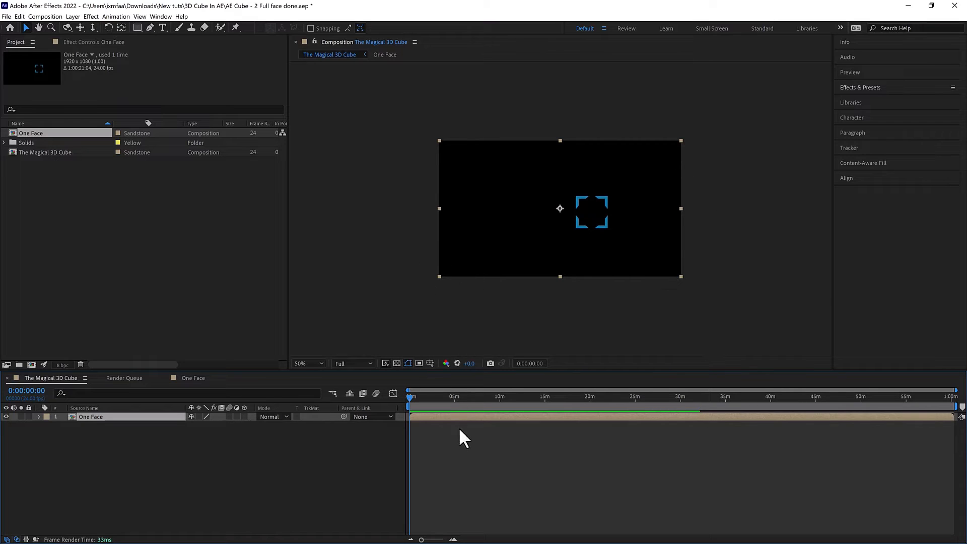
{"action": "left_click", "coordinate": [464, 445]}
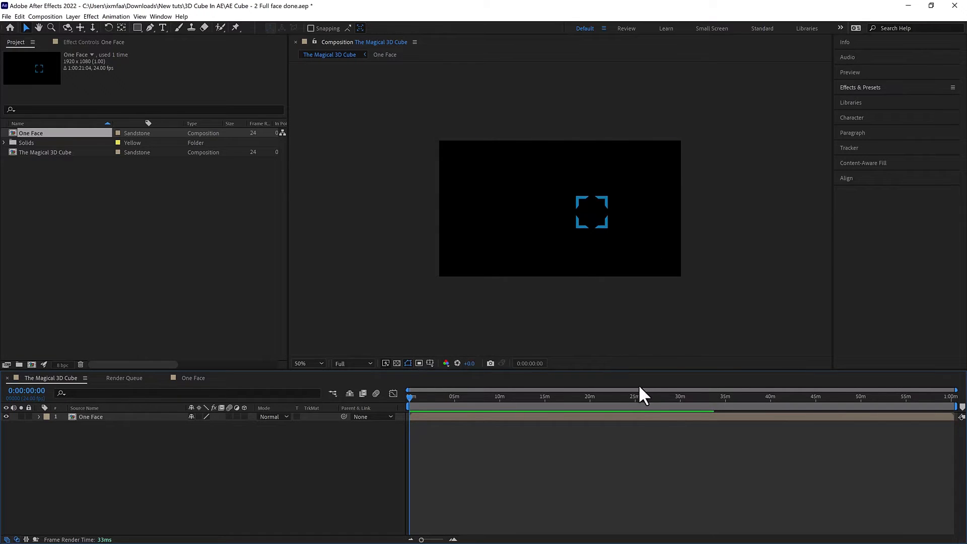
{"action": "left_click", "coordinate": [636, 415]}
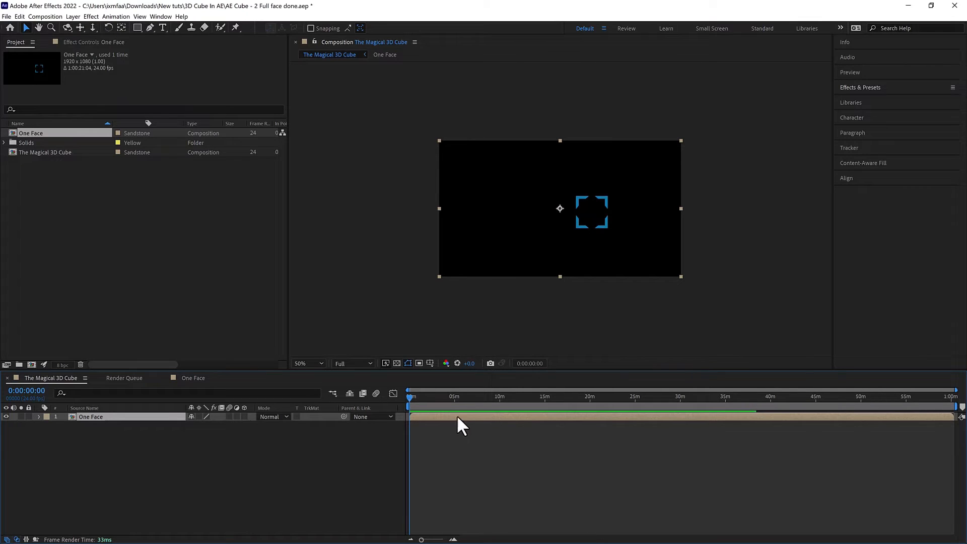
{"action": "left_click", "coordinate": [223, 453]}
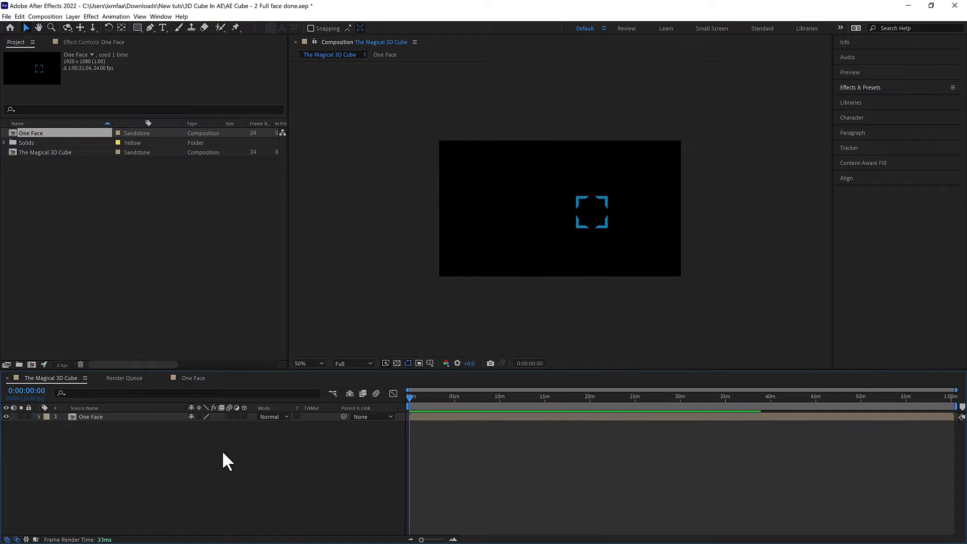
Open the One Face pre-composition and deselect all of its shape layers
{"action": "left_click", "coordinate": [141, 416]}
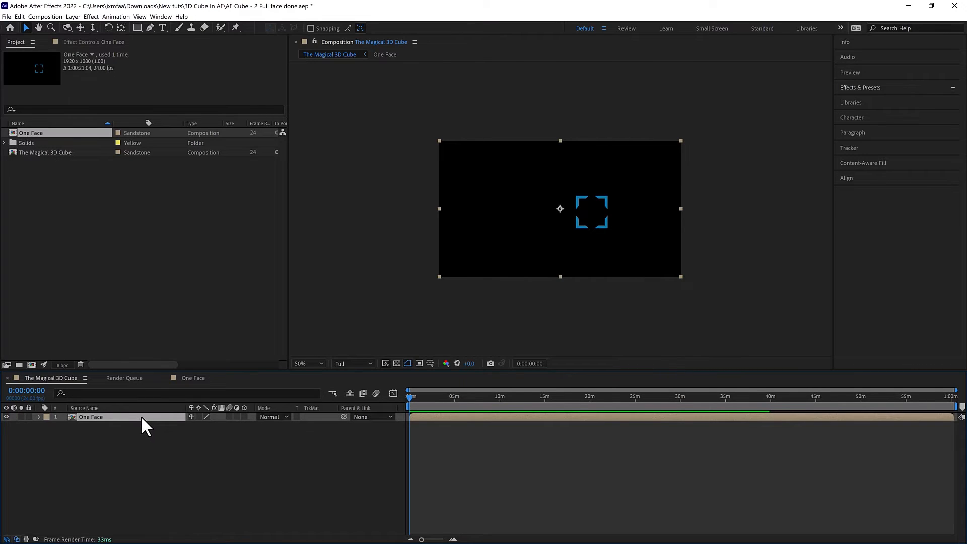
{"action": "double_click", "coordinate": [141, 417]}
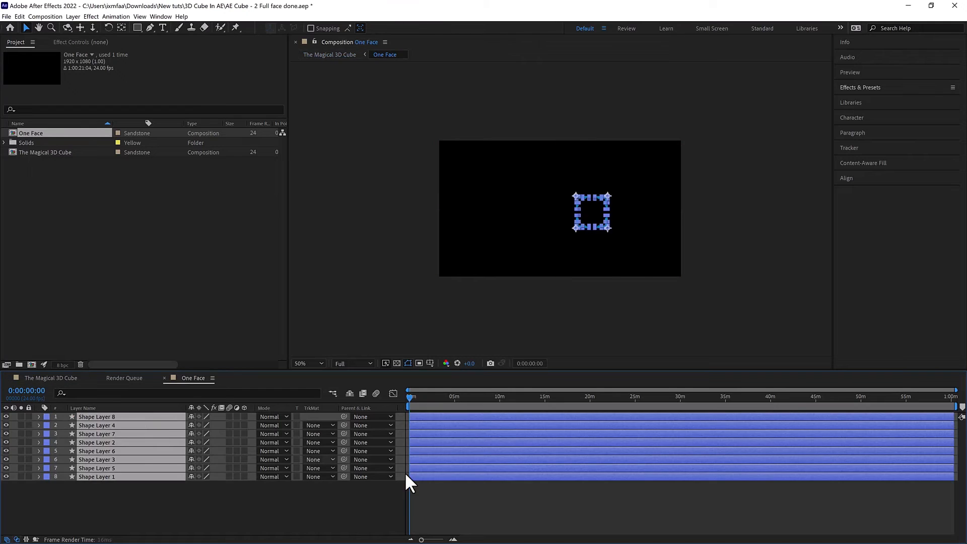
{"action": "left_click", "coordinate": [581, 292]}
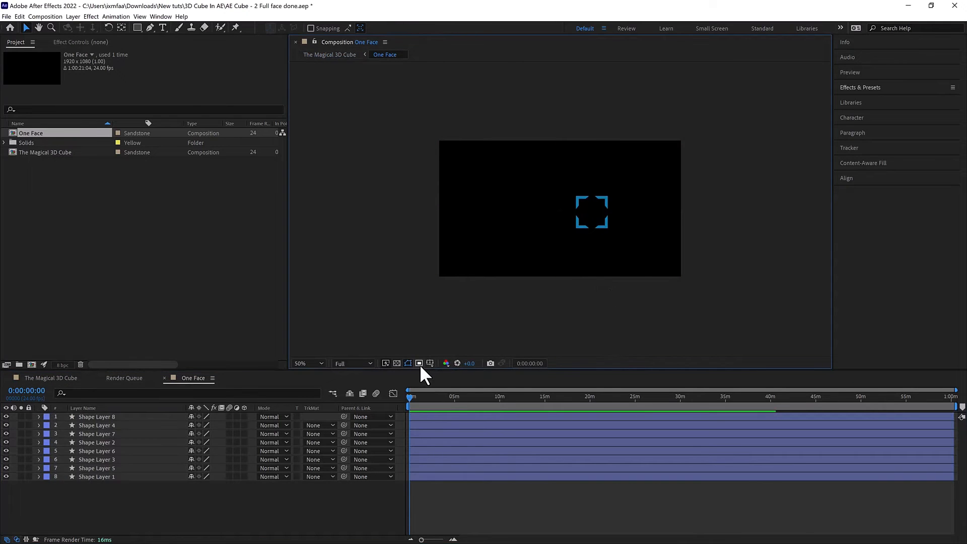
Draw a region of interest tightly around the outer edges of the four corner shapes in One Face
{"action": "key", "text": "period"}
{"action": "key", "text": "period"}
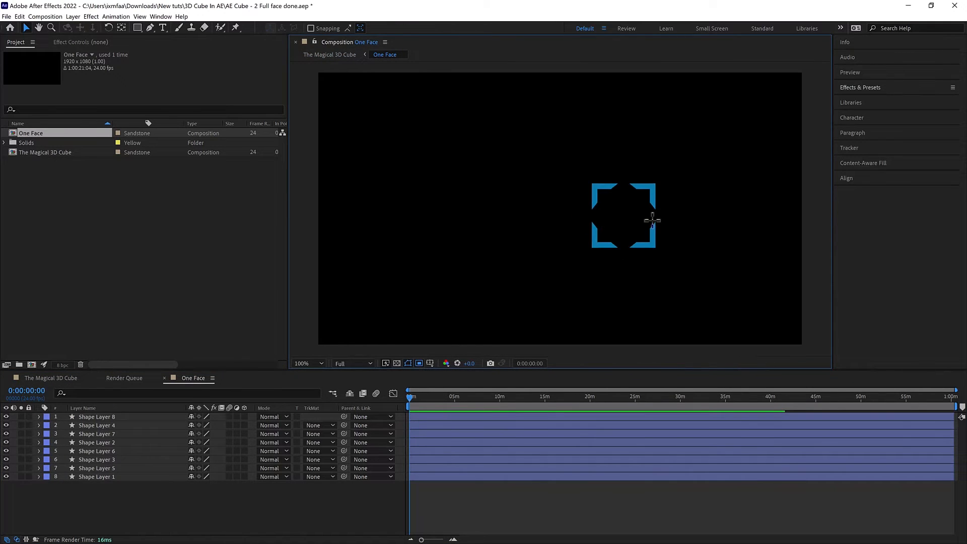
{"action": "left_click_drag", "start_coordinate": [659, 219], "coordinate": [579, 211]}
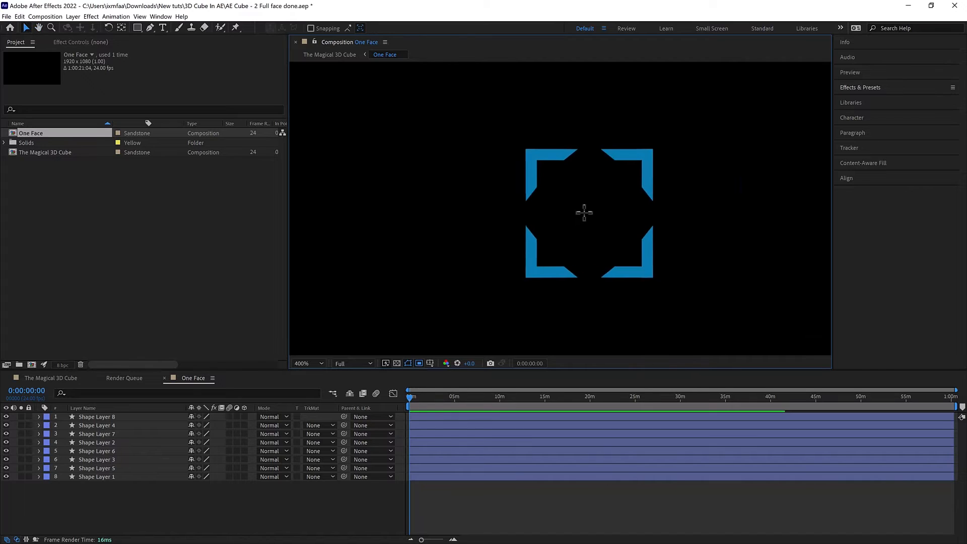
{"action": "key", "text": "period"}
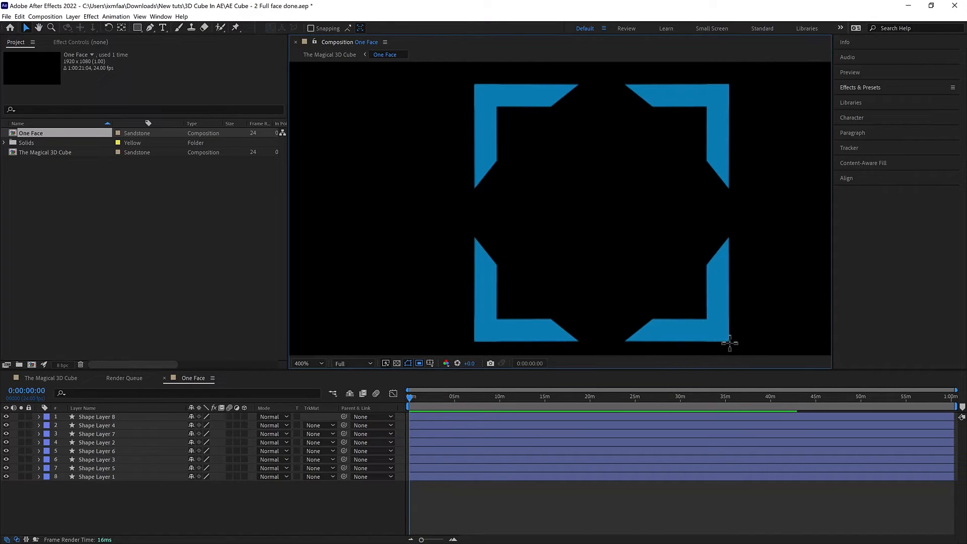
{"action": "left_click_drag", "start_coordinate": [730, 343], "coordinate": [627, 228]}
{"action": "left_click_drag", "start_coordinate": [533, 169], "coordinate": [472, 82]}
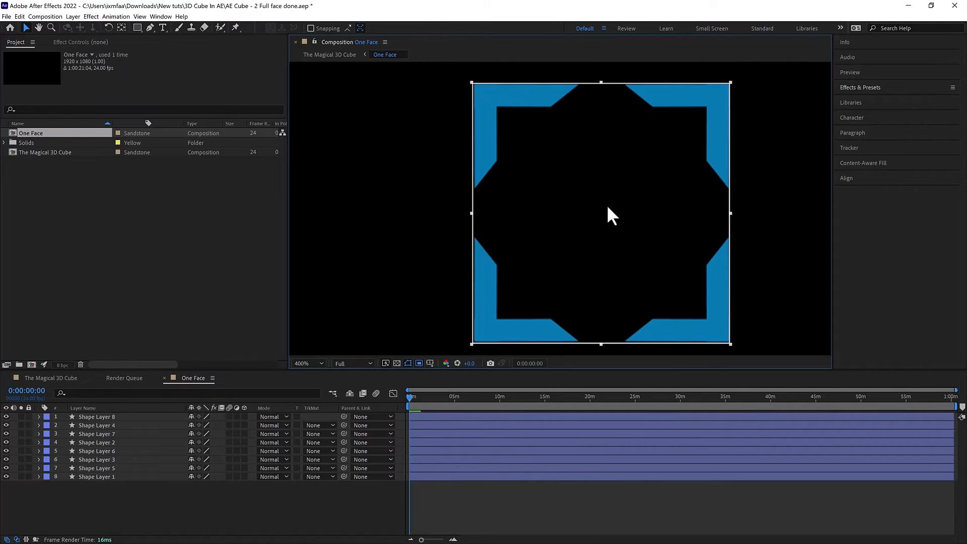
{"action": "key", "text": "comma"}
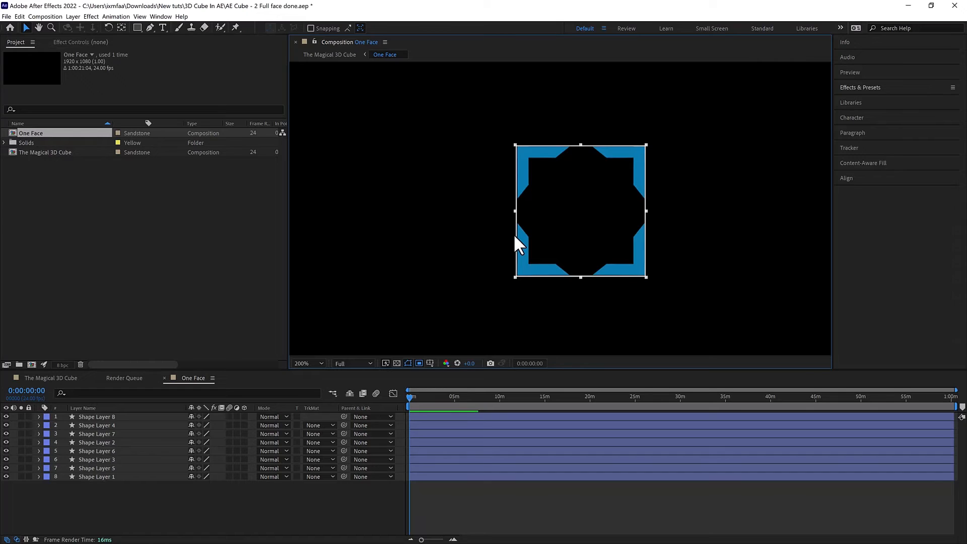
Crop the One Face composition to the region of interest around the four corner shapes
{"action": "left_click", "coordinate": [43, 15]}
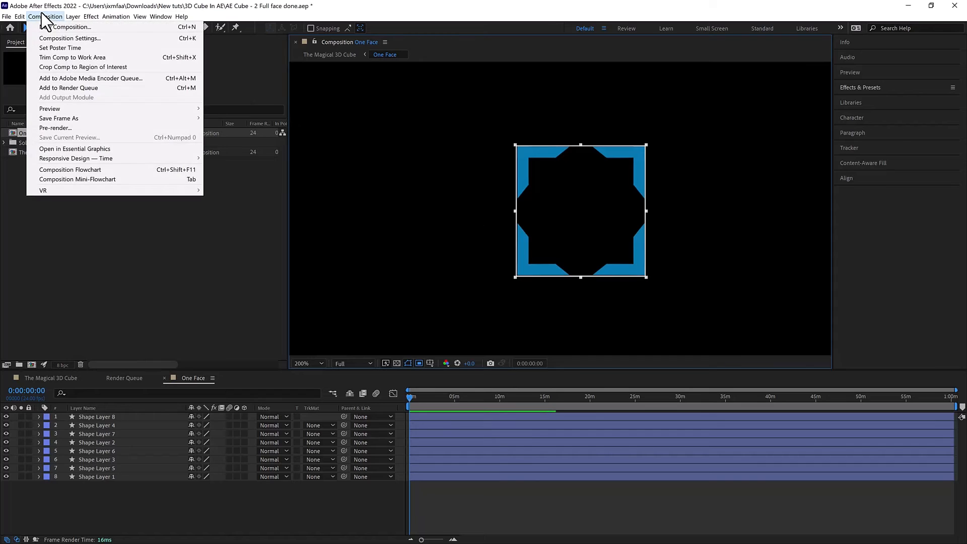
{"action": "left_click", "coordinate": [89, 66]}
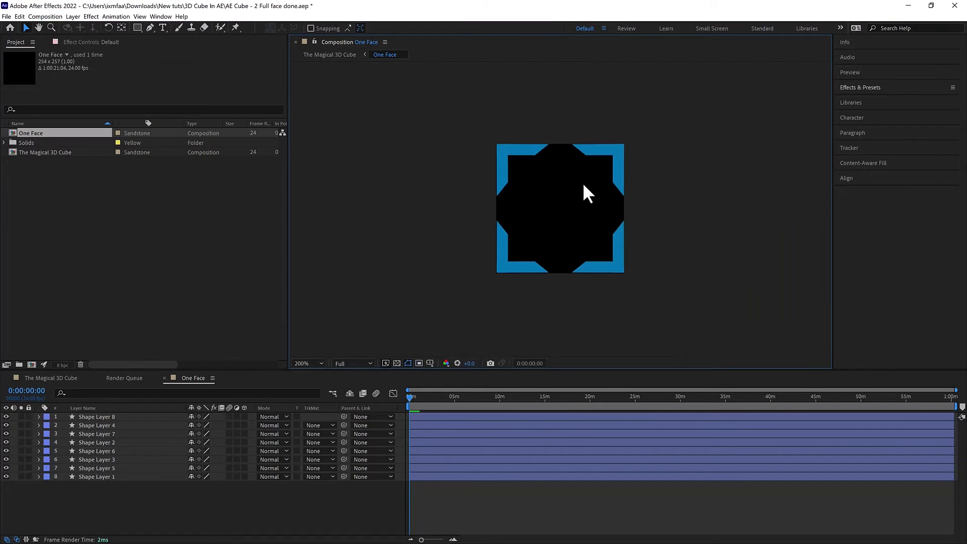
{"action": "key", "text": "period"}
Return to The Magical 3D Cube composition and move the One Face layer to about 904, 576
{"action": "left_click", "coordinate": [45, 378]}
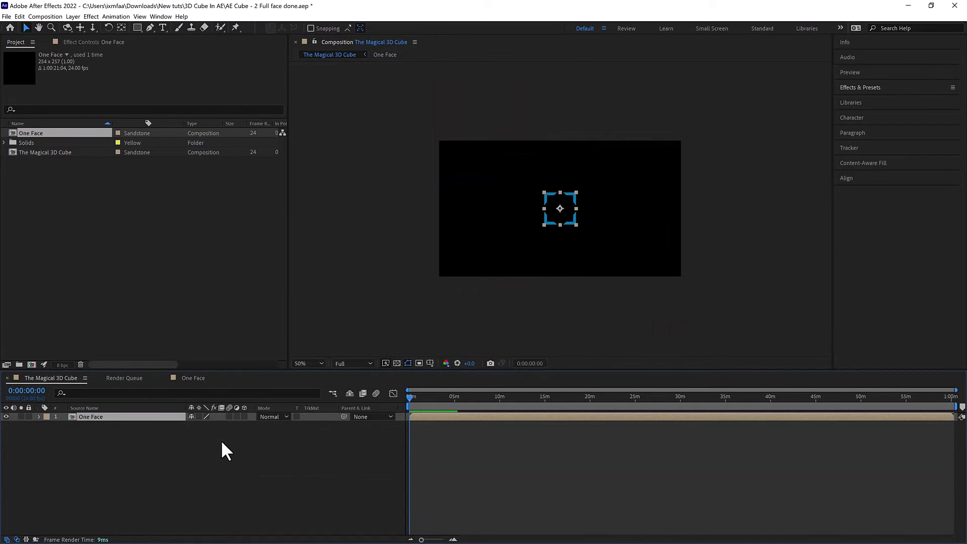
{"action": "left_click", "coordinate": [276, 458]}
{"action": "left_click", "coordinate": [551, 215]}
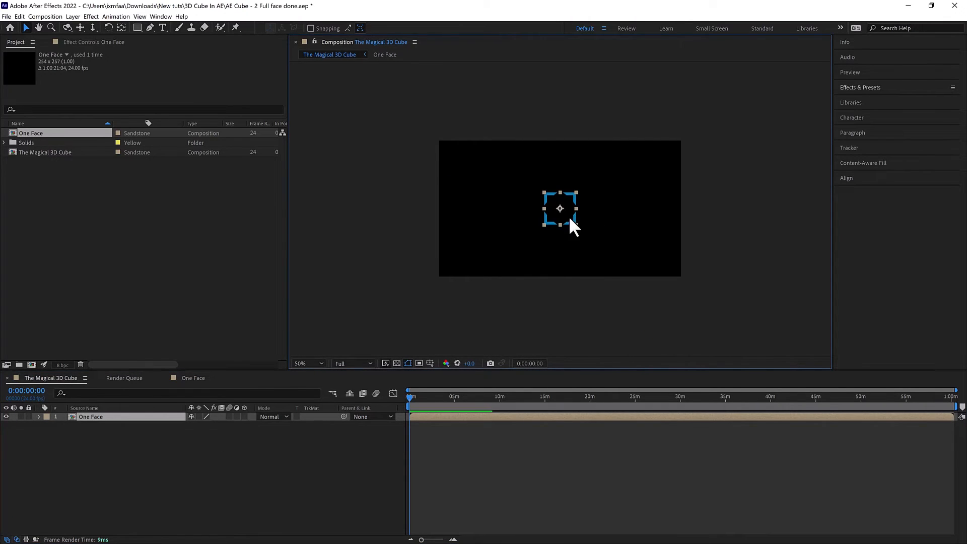
{"action": "mouse_move", "coordinate": [569, 220]}
{"action": "left_mouse_down"}
{"action": "mouse_move", "coordinate": [604, 237]}
{"action": "mouse_move", "coordinate": [530, 233]}
{"action": "mouse_move", "coordinate": [555, 246]}
{"action": "mouse_move", "coordinate": [578, 225]}
{"action": "mouse_move", "coordinate": [541, 223]}
{"action": "mouse_move", "coordinate": [572, 233]}
{"action": "mouse_move", "coordinate": [562, 223]}
{"action": "left_mouse_up"}
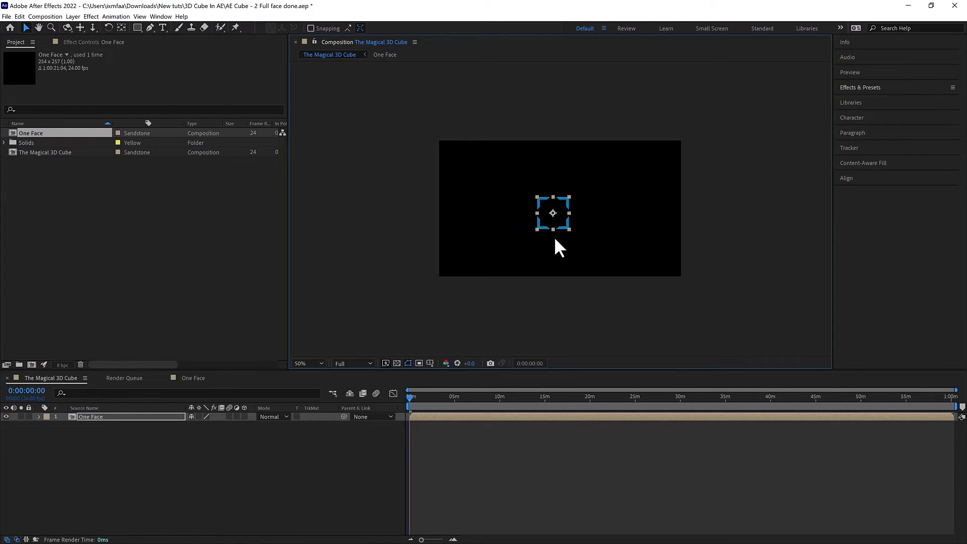
{"action": "scroll", "coordinate": [574, 245], "scroll_direction": "up", "scroll_amount": 1}
{"action": "left_click_drag", "start_coordinate": [576, 285], "coordinate": [581, 282]}
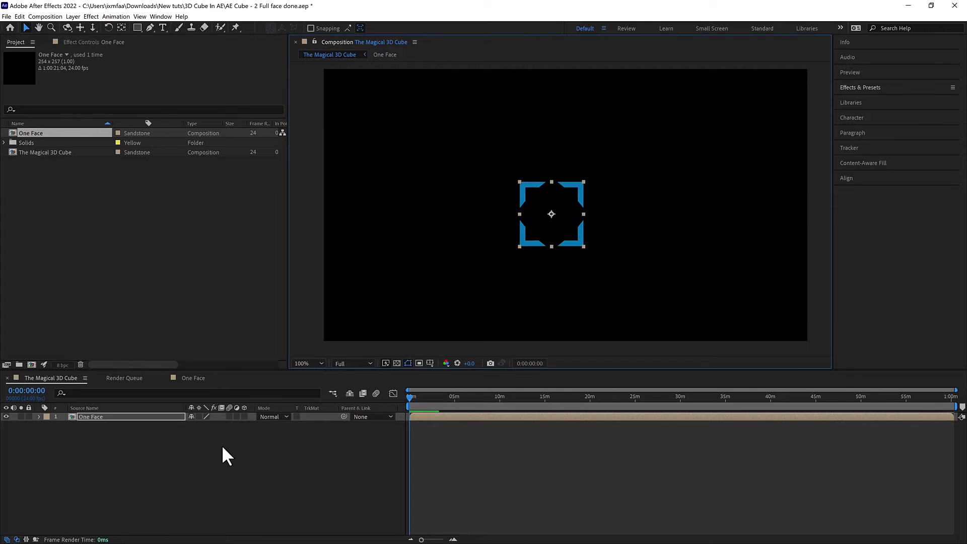
Save the project as a new file named AE Cube - 3 Pre-composed face.aep
{"action": "key", "text": "ctrl+shift+s"}
{"action": "type", "text": "3 Pre-c"}
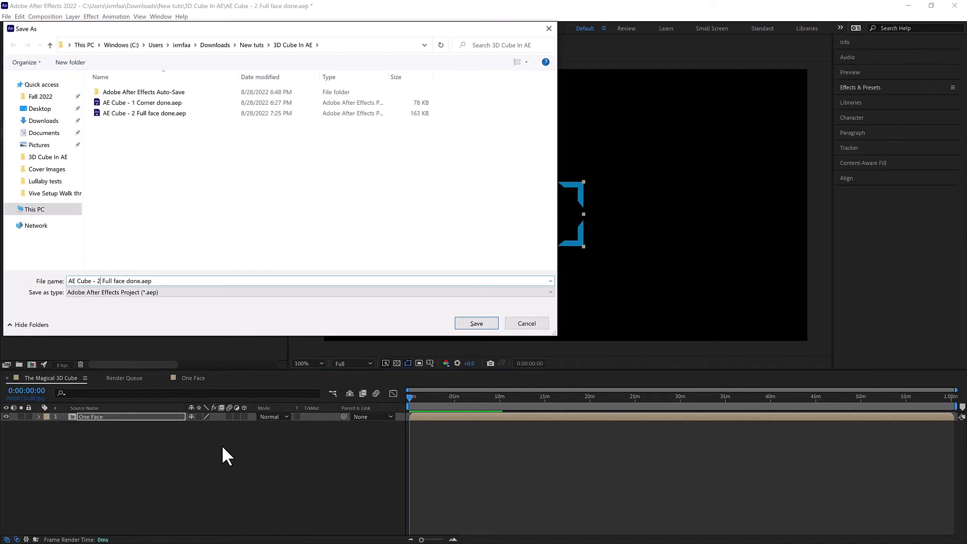
{"action": "type", "text": "omposed face"}
{"action": "key", "text": "Return"}
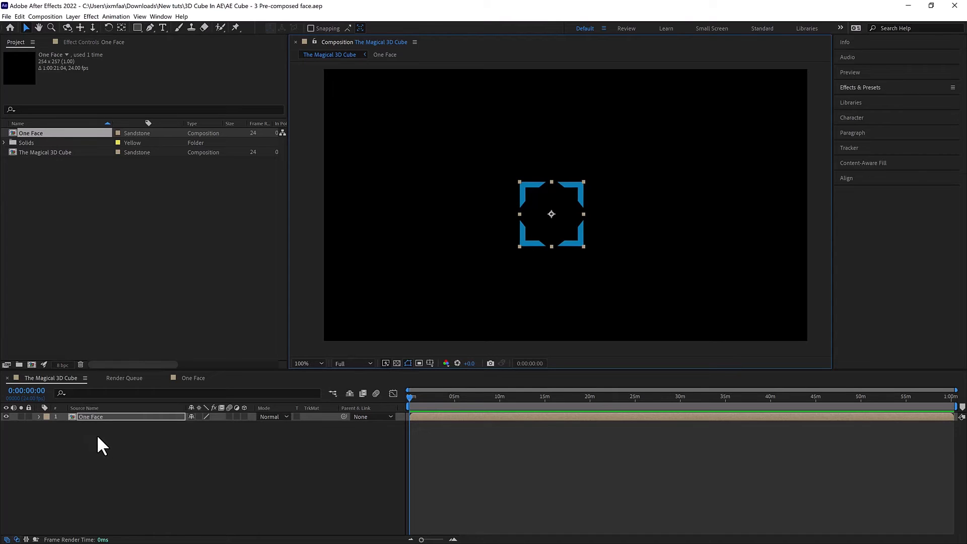
Examine the One Face layer's Position, Scale and Anchor Point, ending with Position and Scale shown together
{"action": "key", "text": "p"}
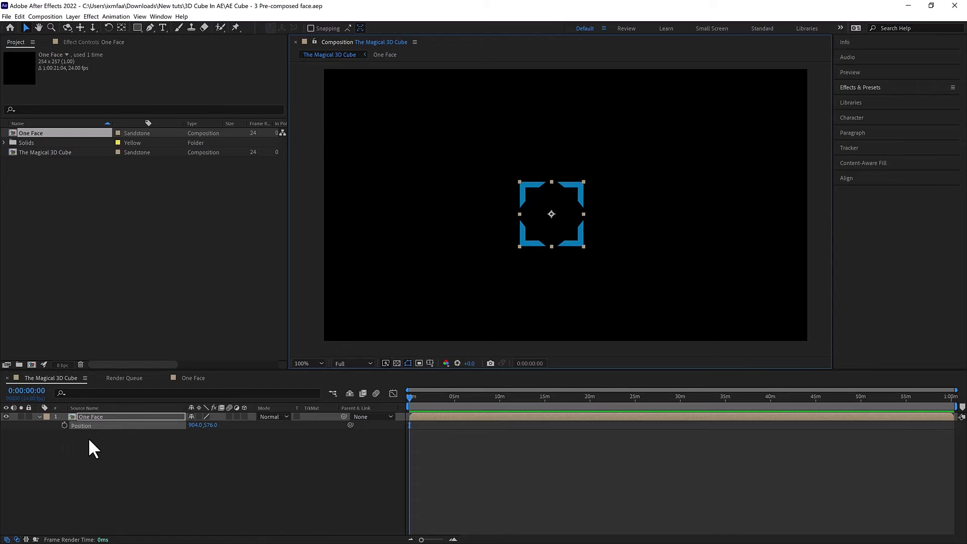
{"action": "key", "text": "s"}
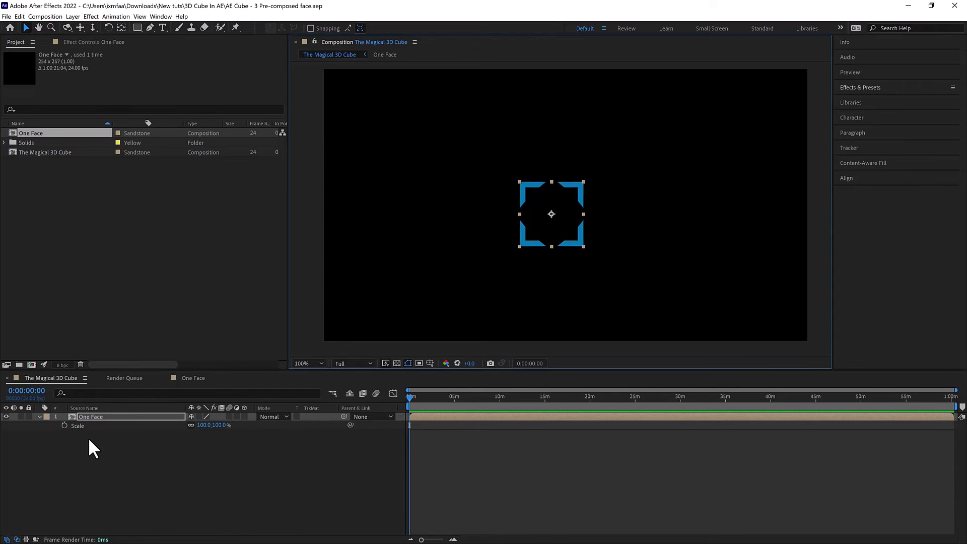
{"action": "key", "text": "a"}
{"action": "key", "text": "p"}
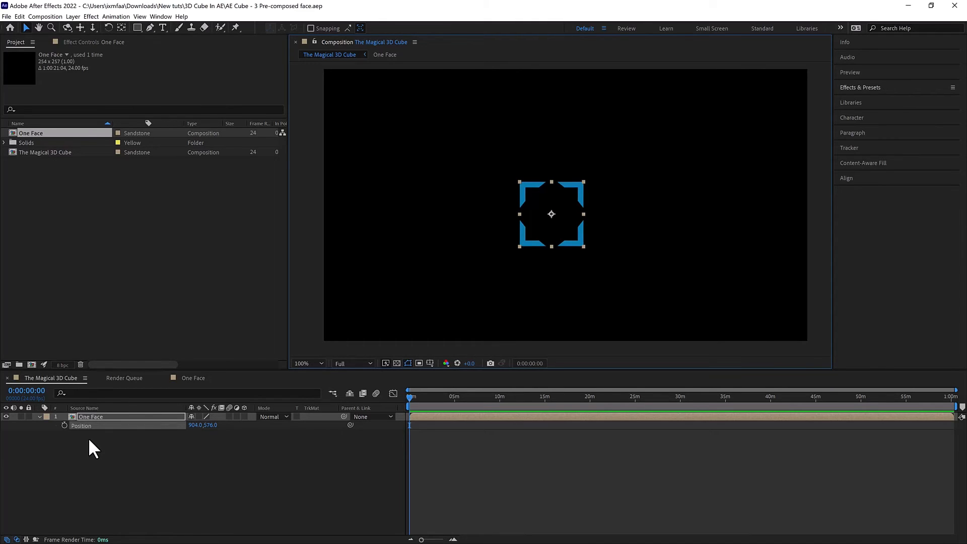
{"action": "key", "text": "s"}
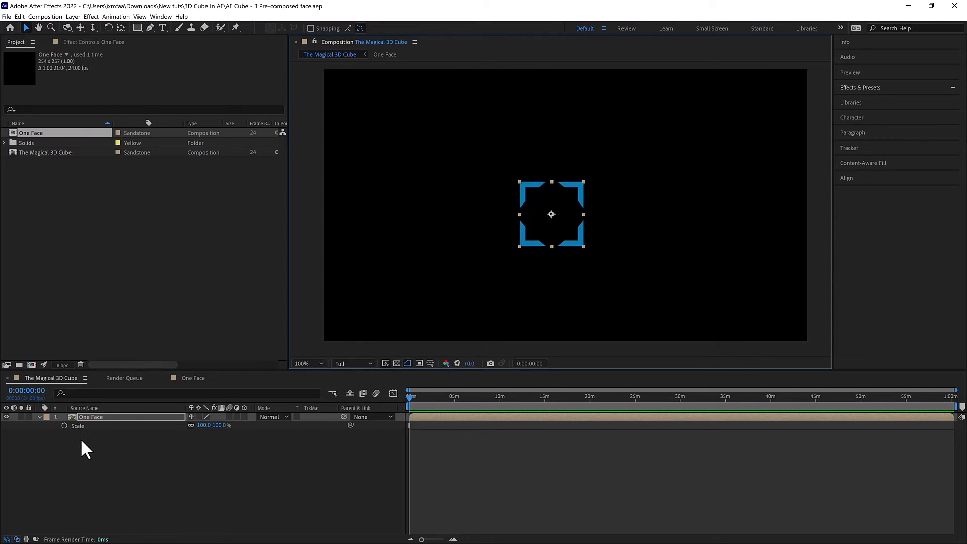
{"action": "key", "text": "shift+p"}
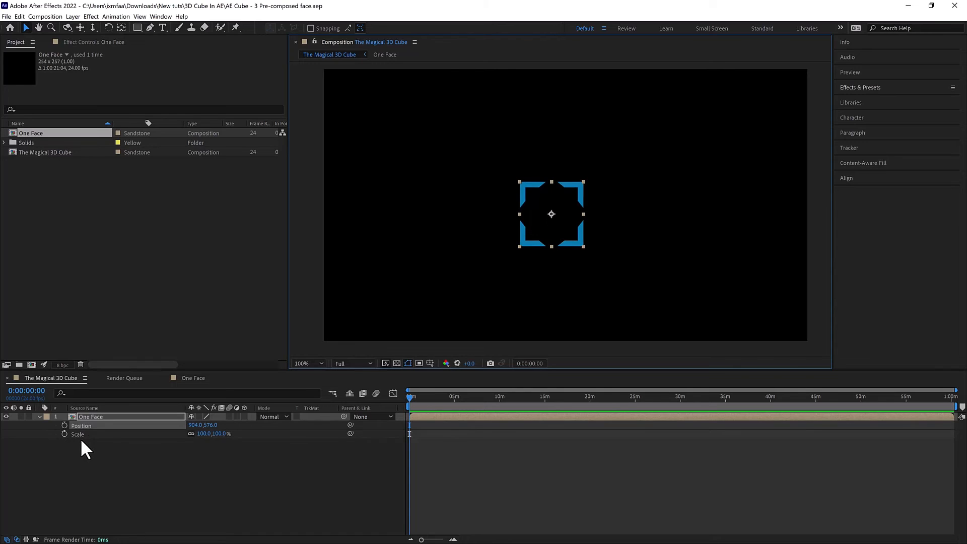
{"action": "left_click", "coordinate": [137, 457]}
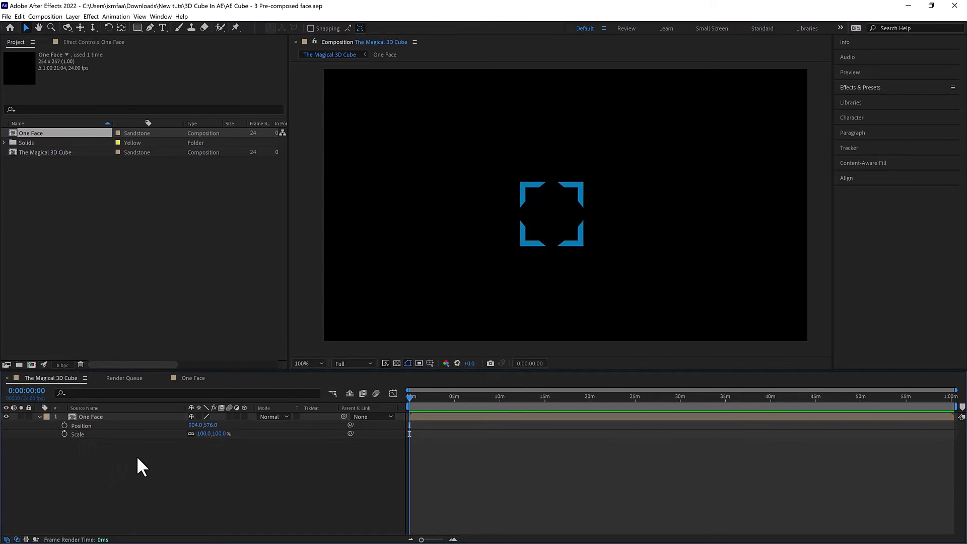
Open One Face, create a bright green 254 × 257 px solid and place it beneath all the shape layers
{"action": "double_click", "coordinate": [485, 417]}
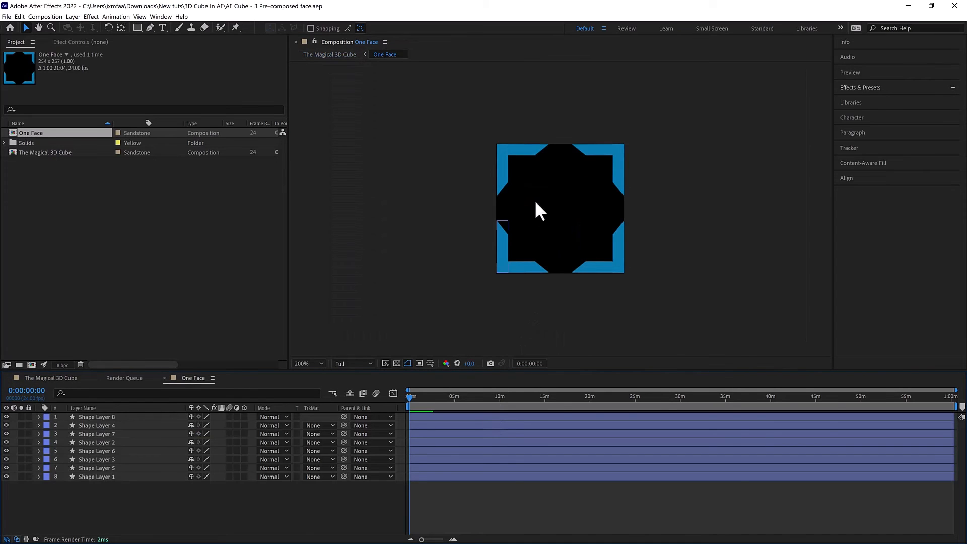
{"action": "key", "text": "period"}
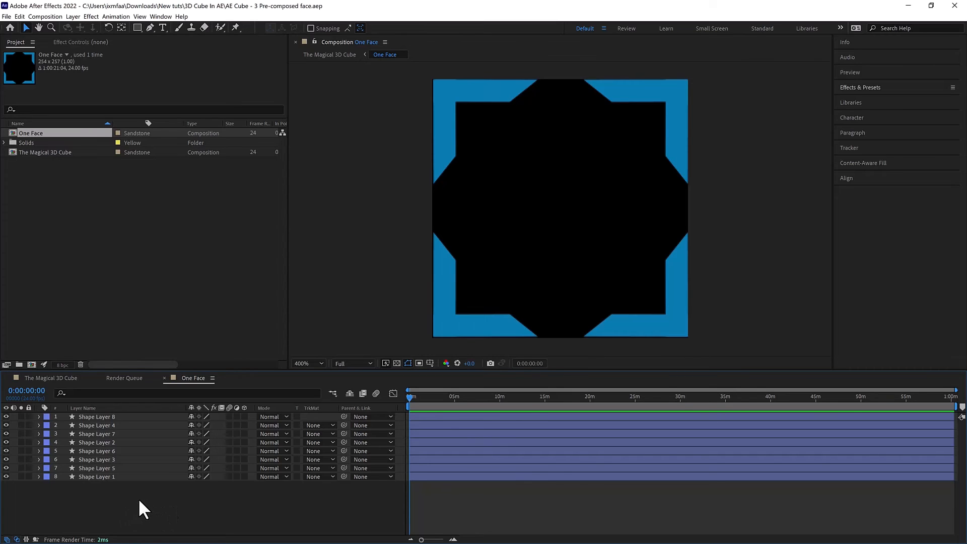
{"action": "key", "text": "ctrl+y"}
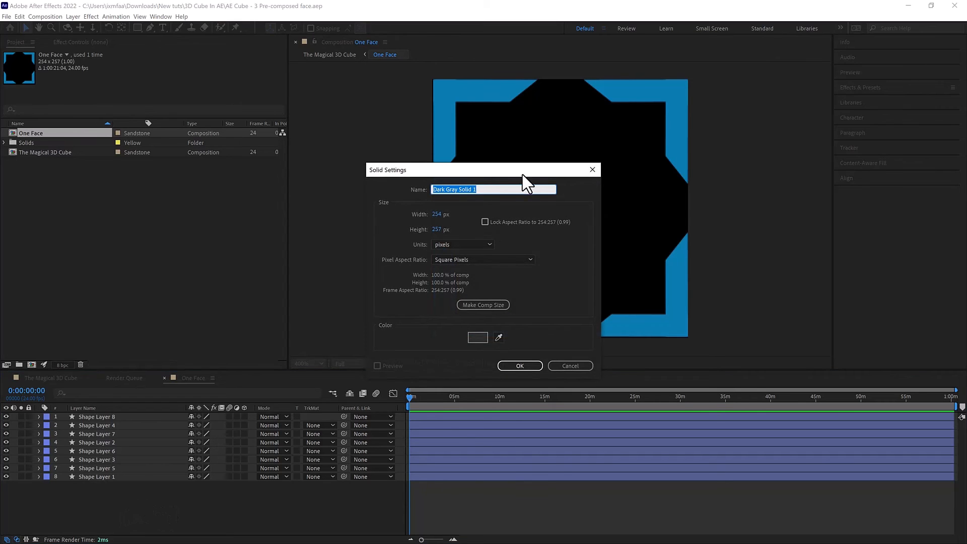
{"action": "left_click", "coordinate": [476, 336]}
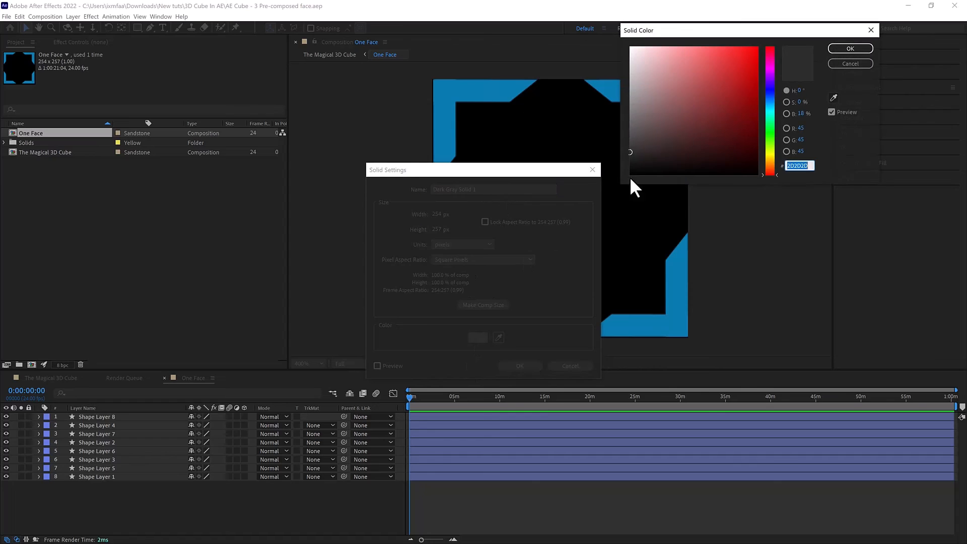
{"action": "left_click_drag", "start_coordinate": [655, 143], "coordinate": [757, 72]}
{"action": "left_click", "coordinate": [770, 130]}
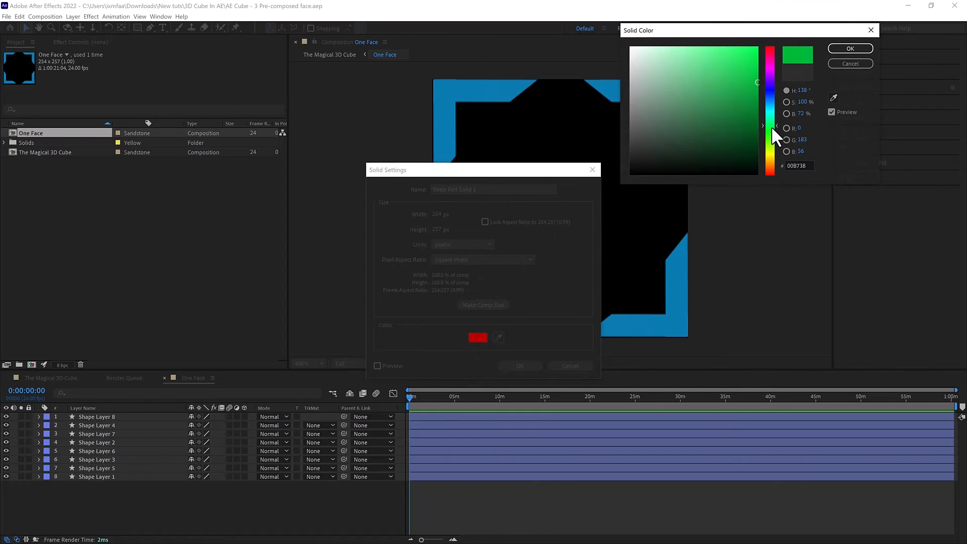
{"action": "left_click_drag", "start_coordinate": [752, 114], "coordinate": [768, 32]}
{"action": "left_click", "coordinate": [850, 49]}
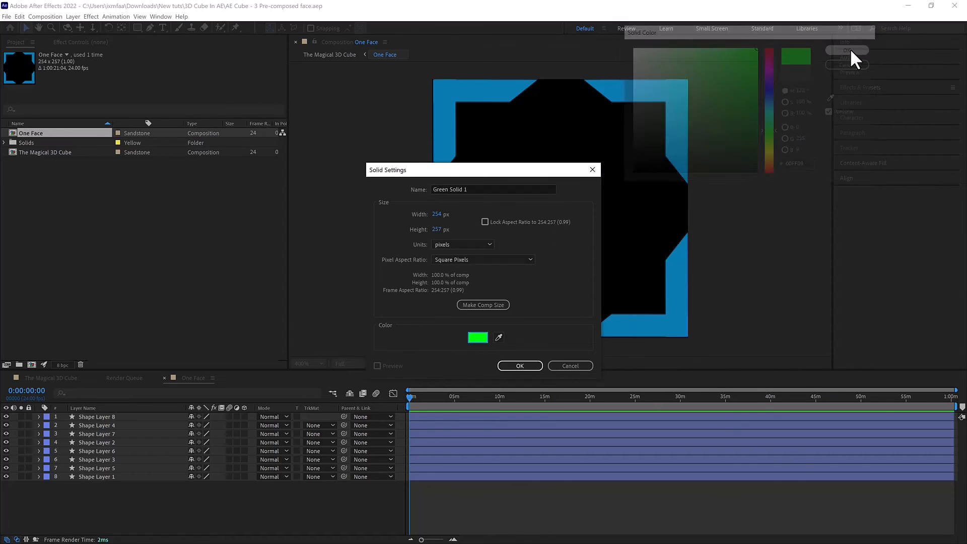
{"action": "left_click", "coordinate": [520, 366]}
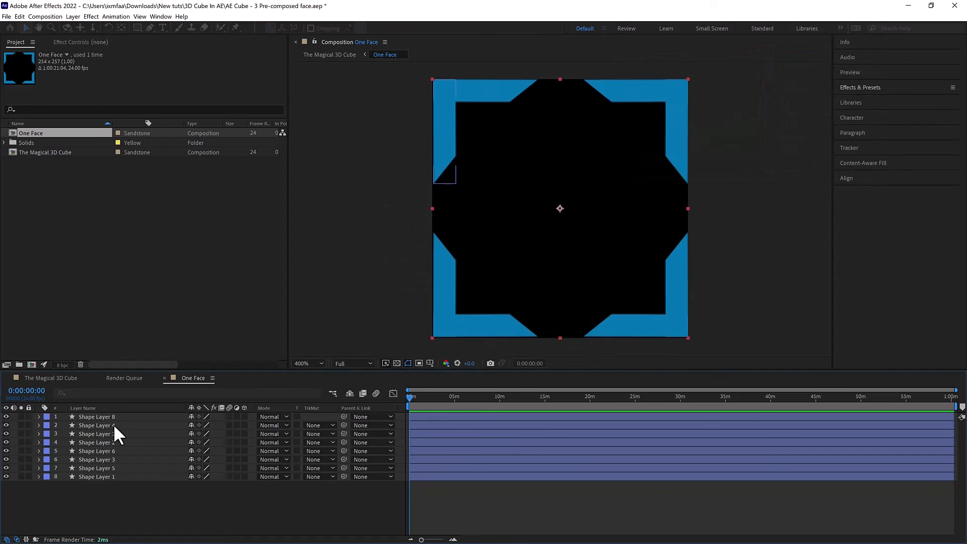
{"action": "left_click_drag", "start_coordinate": [113, 419], "coordinate": [116, 499]}
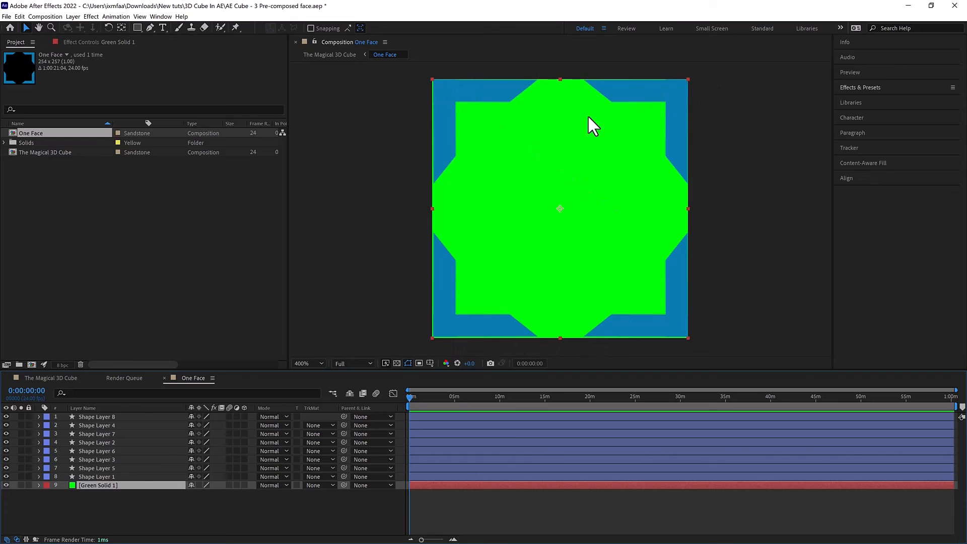
Check the green solid's settings, delete it from One Face and return to The Magical 3D Cube composition
{"action": "left_click", "coordinate": [152, 504]}
{"action": "left_click", "coordinate": [124, 485]}
{"action": "key", "text": "ctrl+shift+y"}
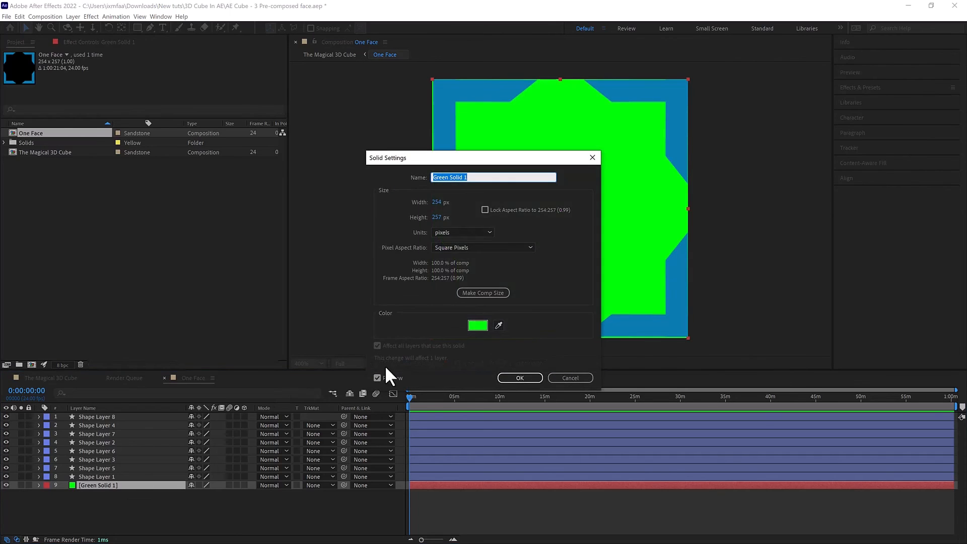
{"action": "key", "text": "Escape"}
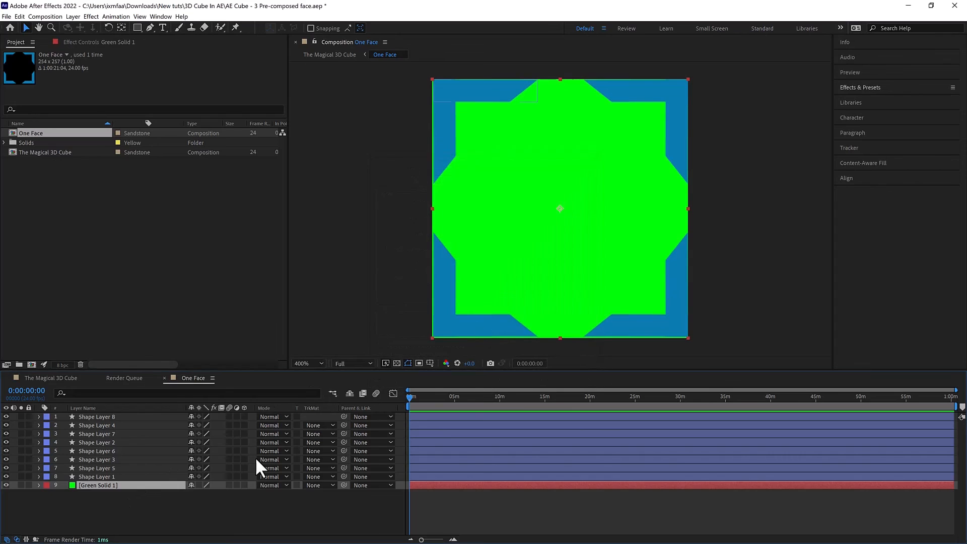
{"action": "key", "text": "Delete"}
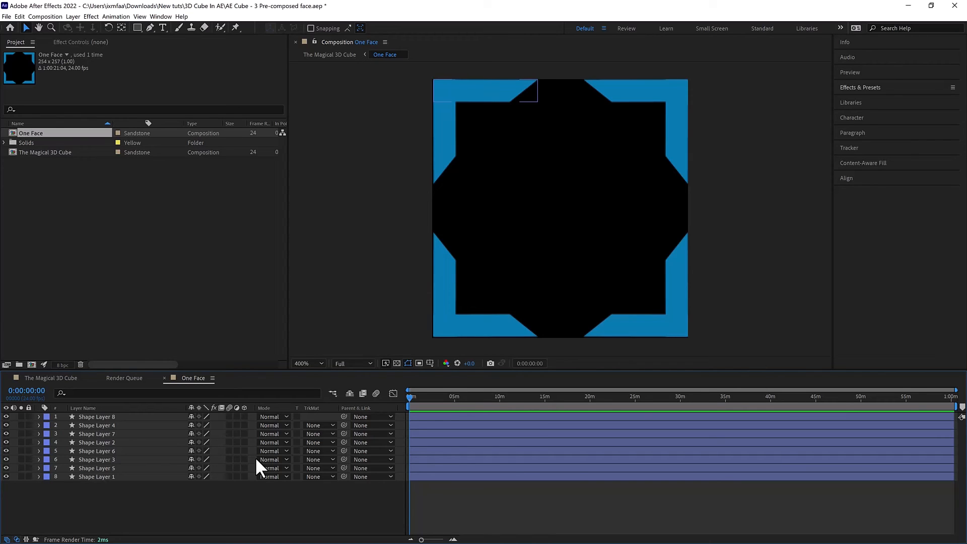
{"action": "left_click", "coordinate": [46, 378]}
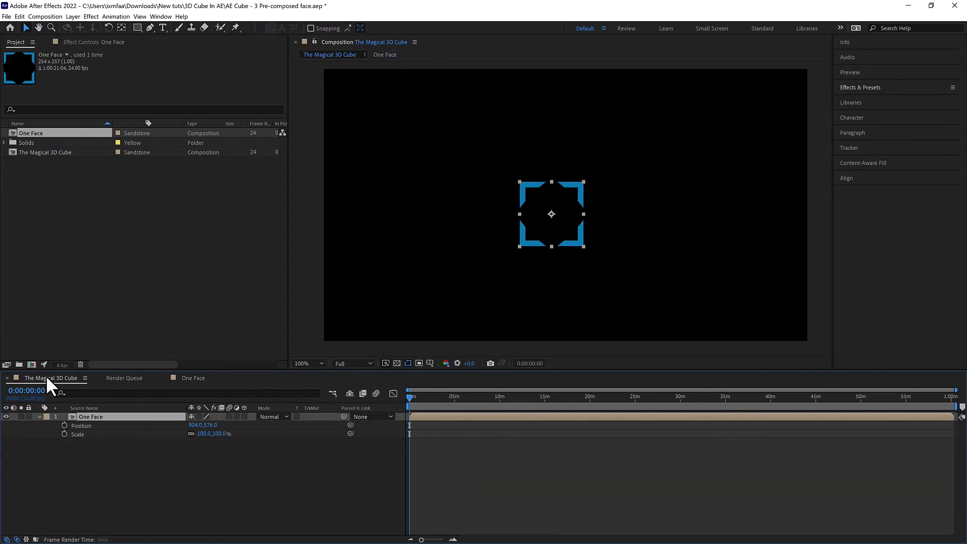
{"action": "left_click", "coordinate": [157, 472]}
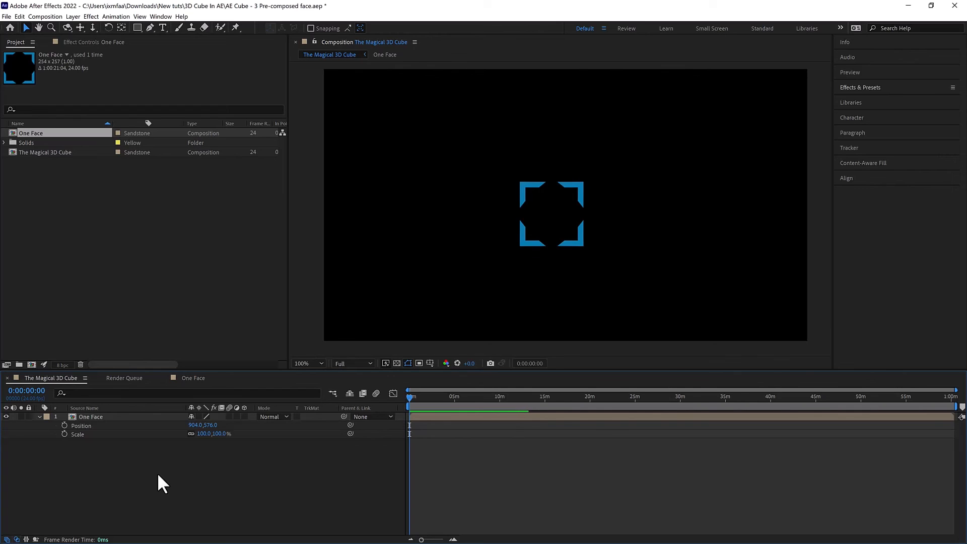
Try a red background colour (DE0000) in the composition settings of The Magical 3D Cube
{"action": "key", "text": "ctrl+k"}
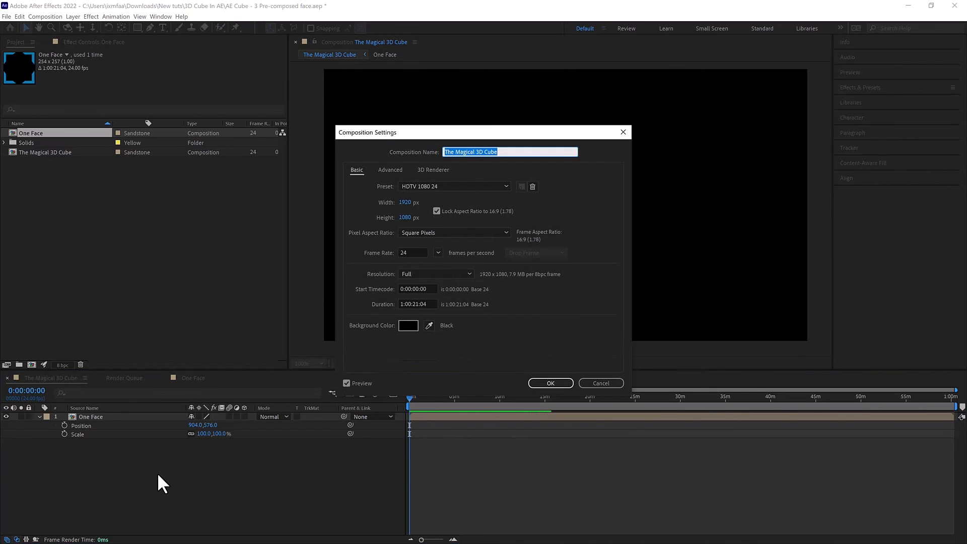
{"action": "left_click", "coordinate": [404, 325]}
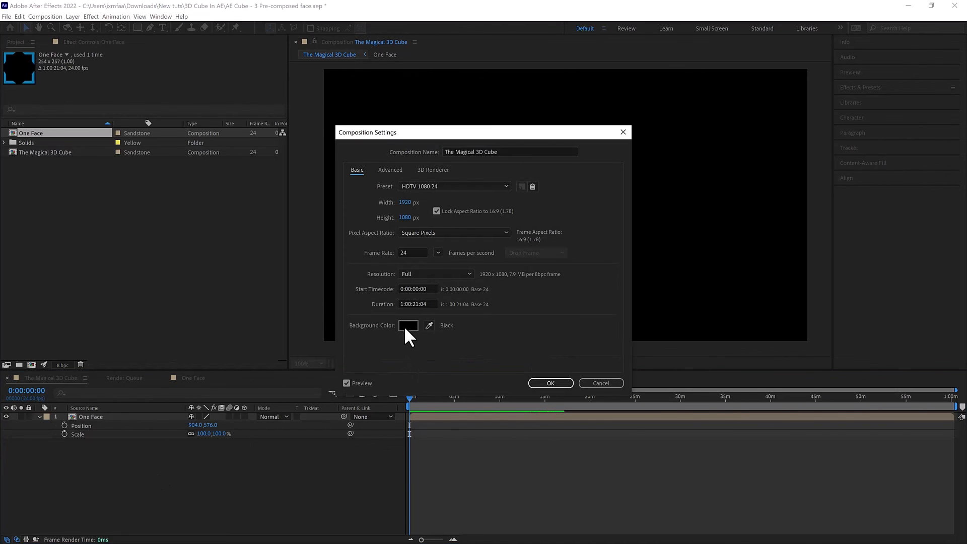
{"action": "left_click", "coordinate": [714, 92]}
{"action": "left_click", "coordinate": [757, 63]}
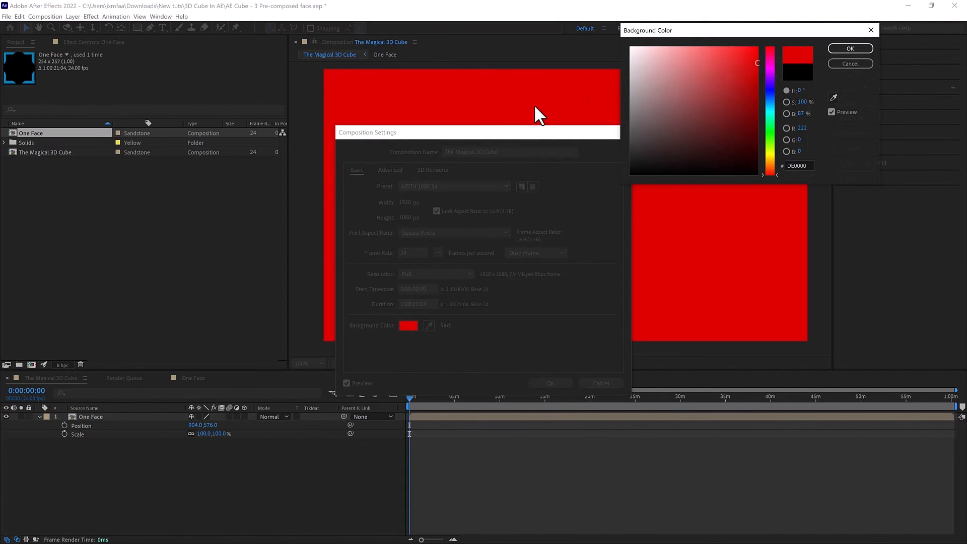
{"action": "left_click", "coordinate": [856, 64]}
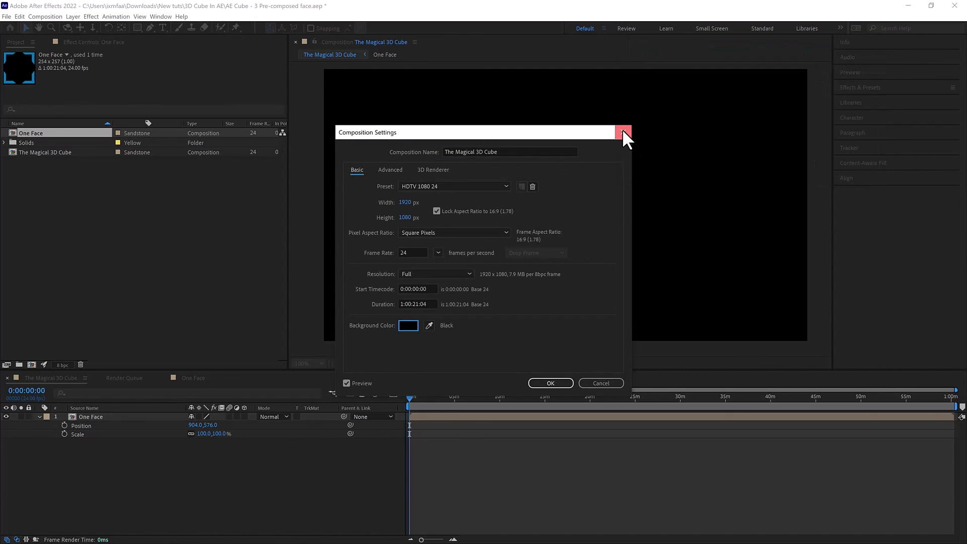
{"action": "left_click", "coordinate": [623, 130]}
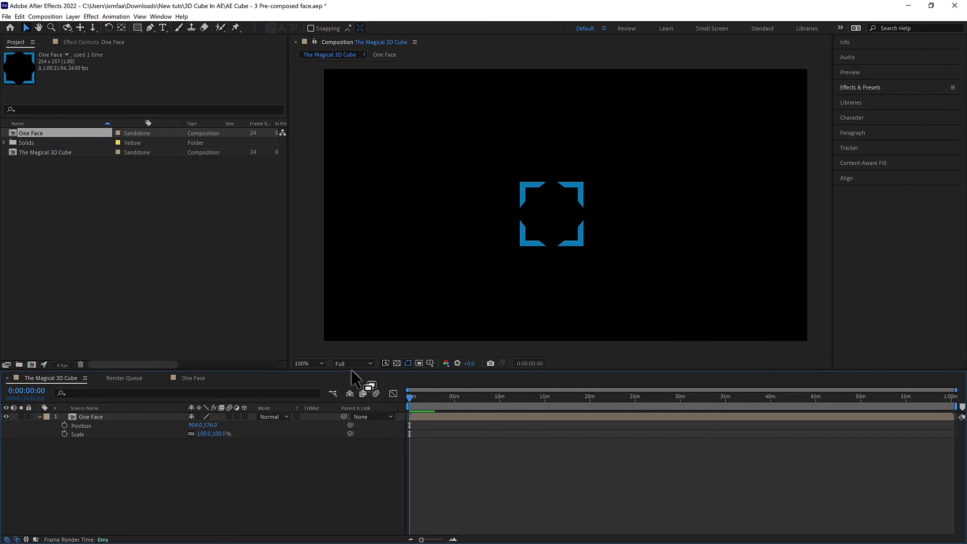
Collapse the One Face layer's displayed properties and leave the layer deselected
{"action": "key", "text": "a"}
{"action": "key", "text": "a"}
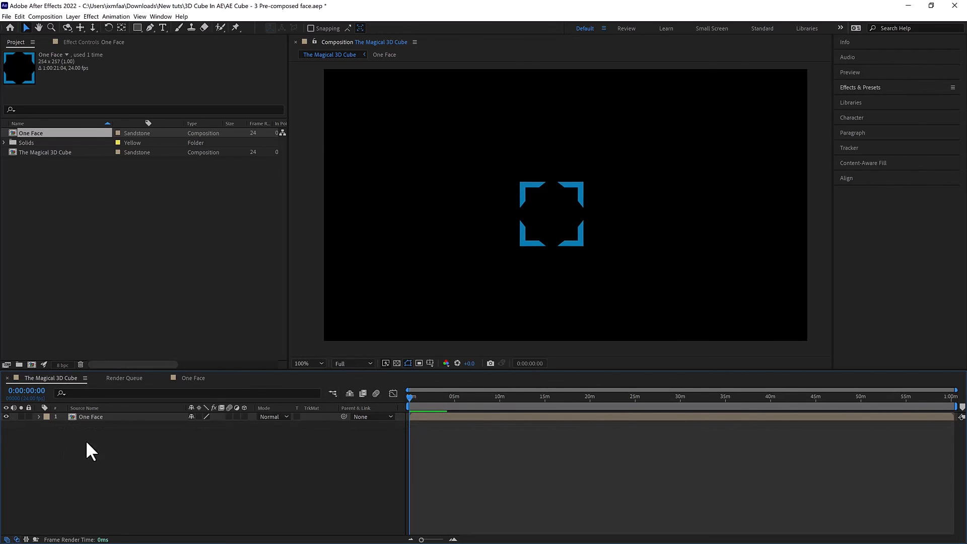
{"action": "left_click", "coordinate": [109, 418]}
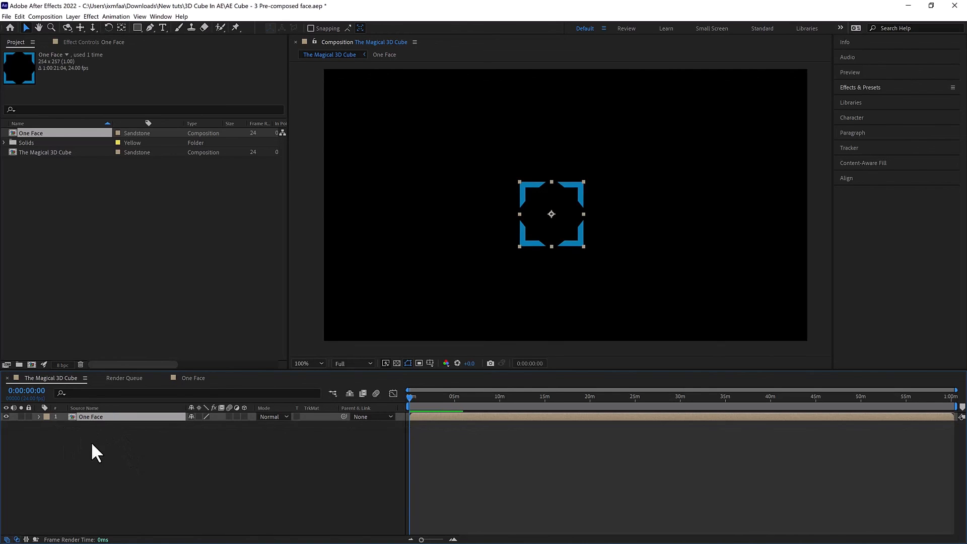
{"action": "left_click", "coordinate": [110, 433]}
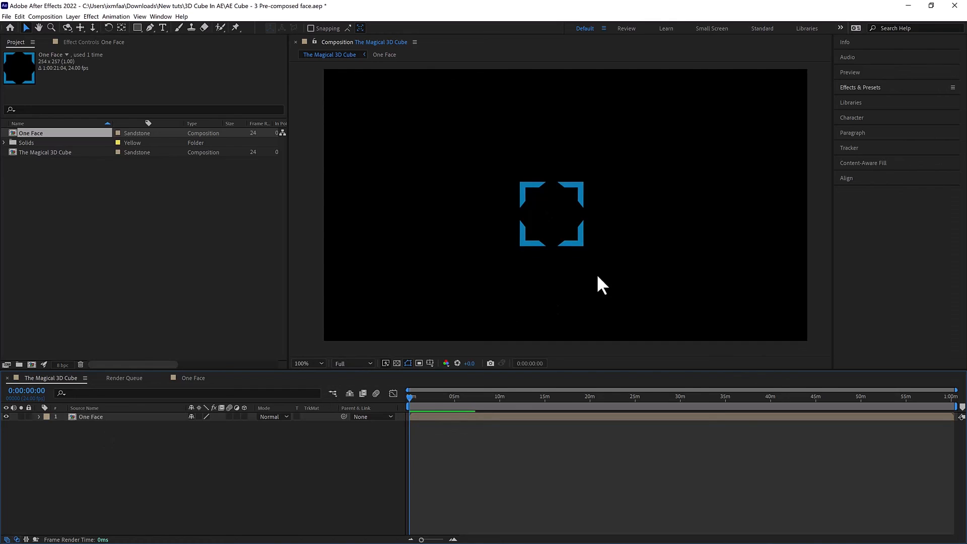
Display the One Face layer's Anchor Point property and move the anchor horizontally to the middle of the face's right edge, at about 255, 128.5
{"action": "left_click", "coordinate": [568, 245]}
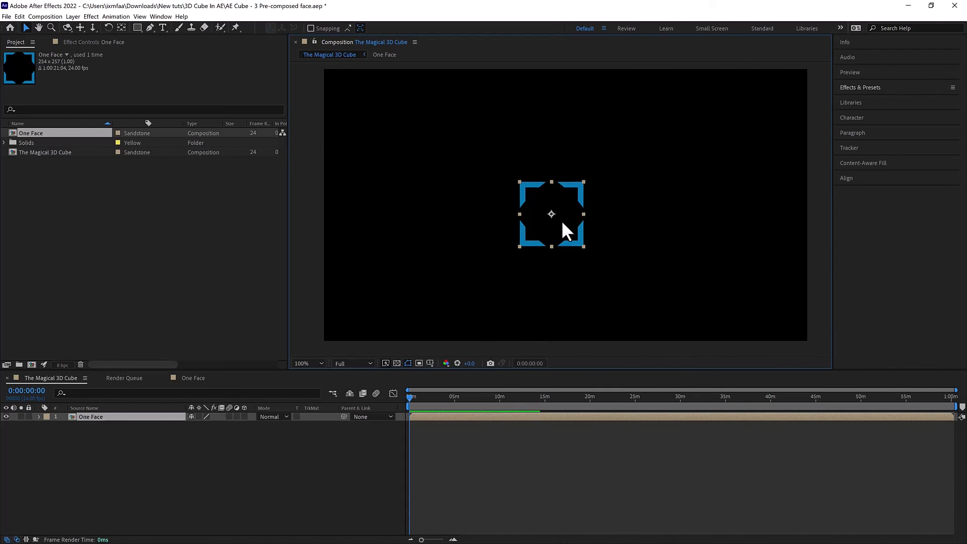
{"action": "scroll", "coordinate": [559, 230], "scroll_direction": "up", "scroll_amount": 2}
{"action": "left_click_drag", "start_coordinate": [576, 246], "coordinate": [583, 225]}
{"action": "key", "text": "v"}
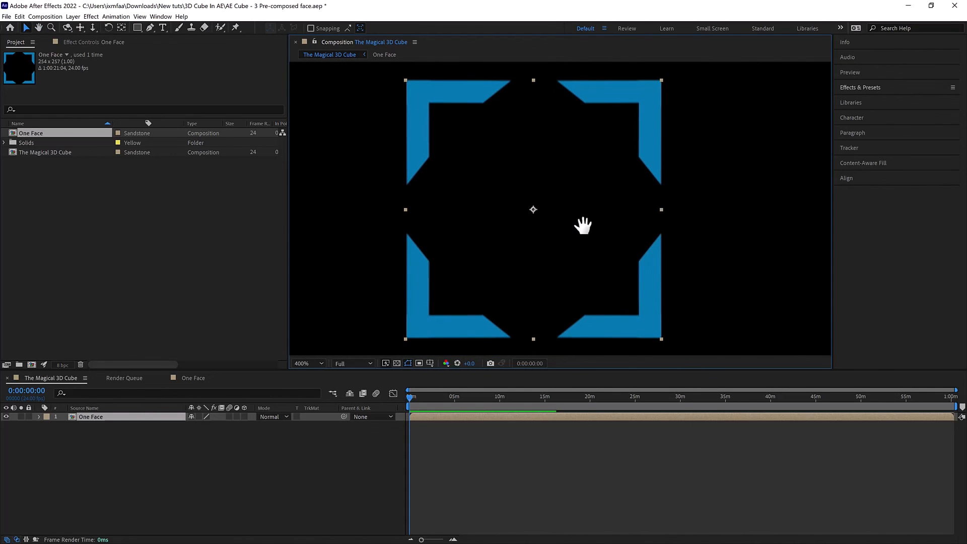
{"action": "key", "text": "a"}
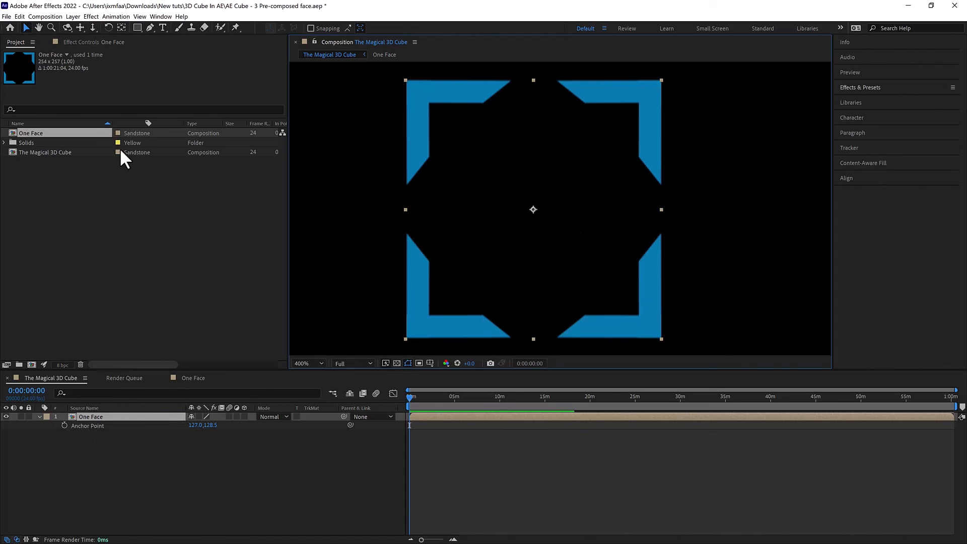
{"action": "key", "text": "y"}
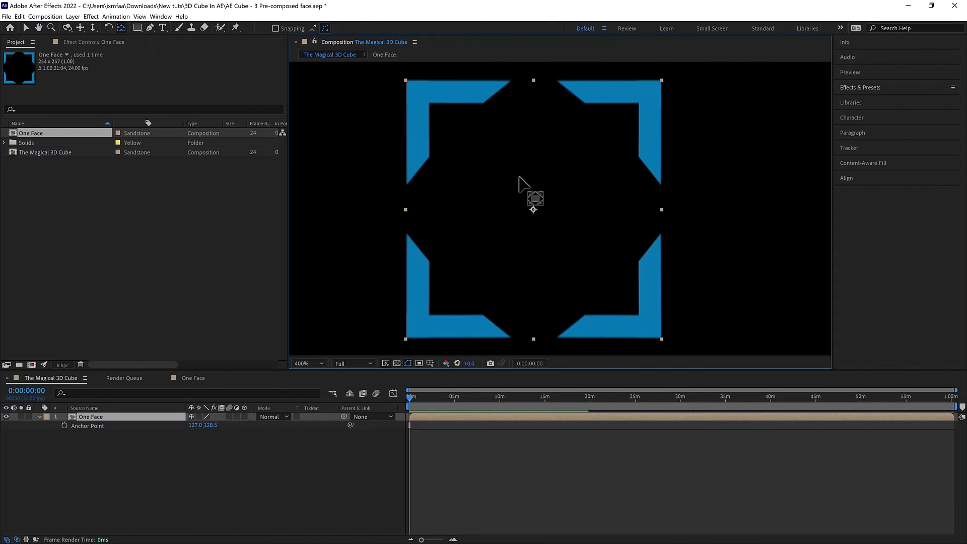
{"action": "left_click_drag", "start_coordinate": [533, 210], "coordinate": [661, 222]}
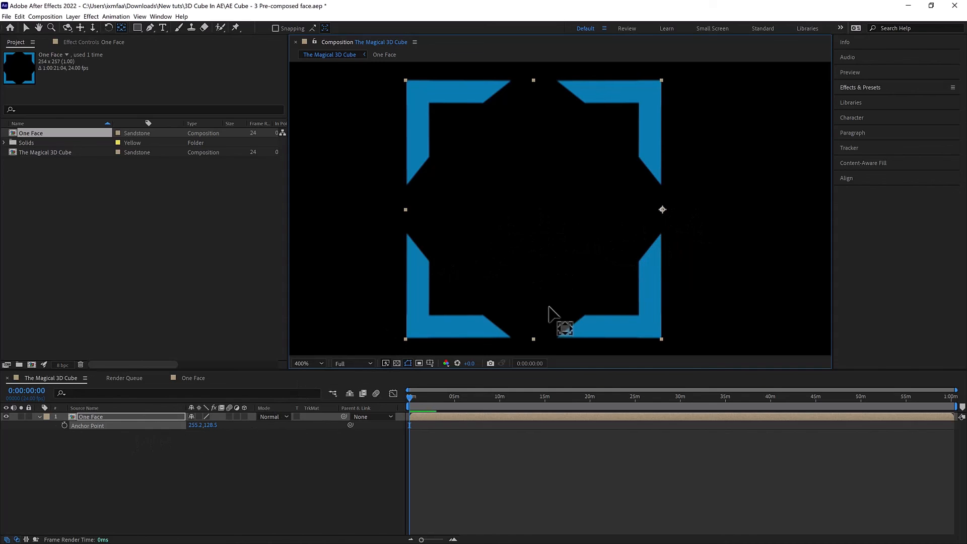
Fine-tune One Face's anchor point so it sits exactly on the face's right edge, at 254.0, 128.5
{"action": "scroll", "coordinate": [697, 221], "scroll_direction": "up", "scroll_amount": 1}
{"action": "left_click_drag", "start_coordinate": [685, 223], "coordinate": [590, 230]}
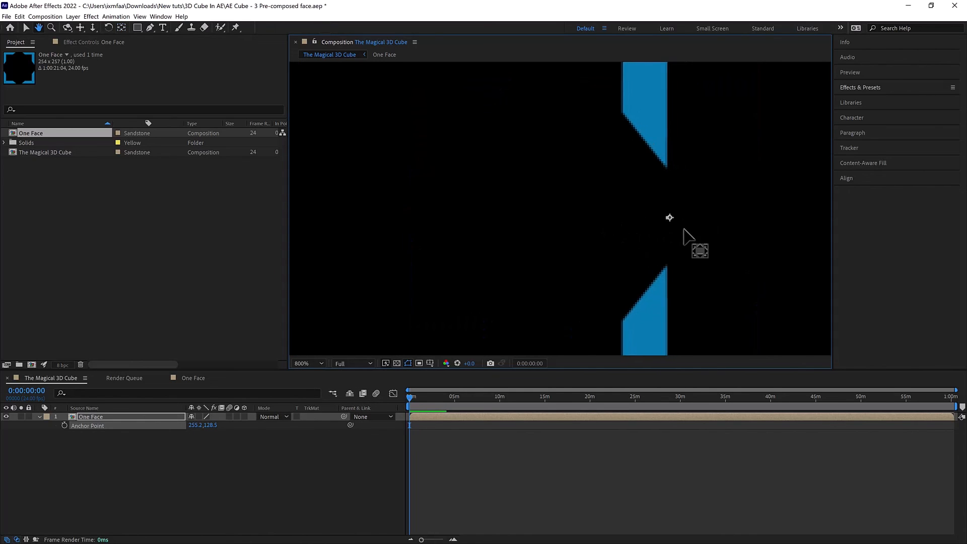
{"action": "scroll", "coordinate": [690, 231], "scroll_direction": "up", "scroll_amount": 1}
{"action": "left_click_drag", "start_coordinate": [697, 233], "coordinate": [572, 231]}
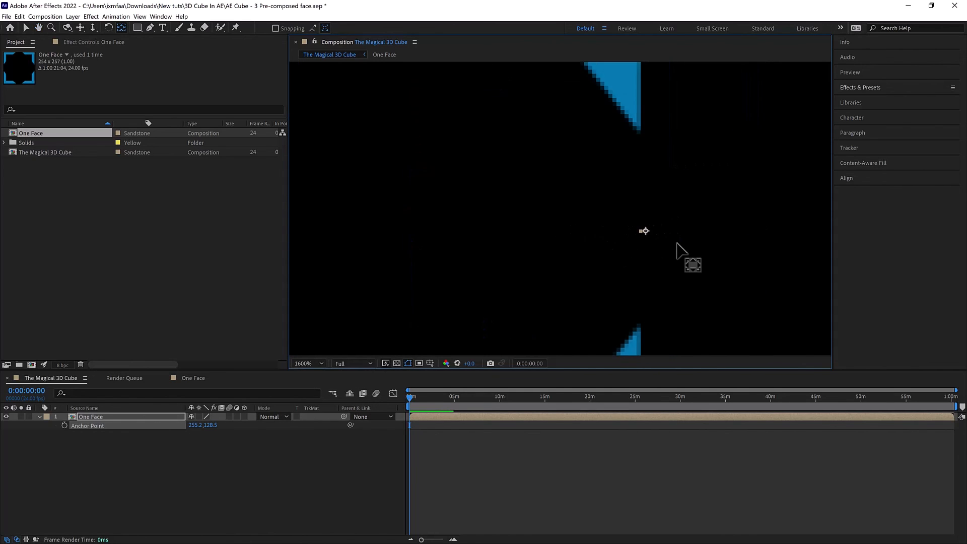
{"action": "left_click_drag", "start_coordinate": [646, 230], "coordinate": [644, 231]}
{"action": "scroll", "coordinate": [610, 244], "scroll_direction": "down", "scroll_amount": 3}
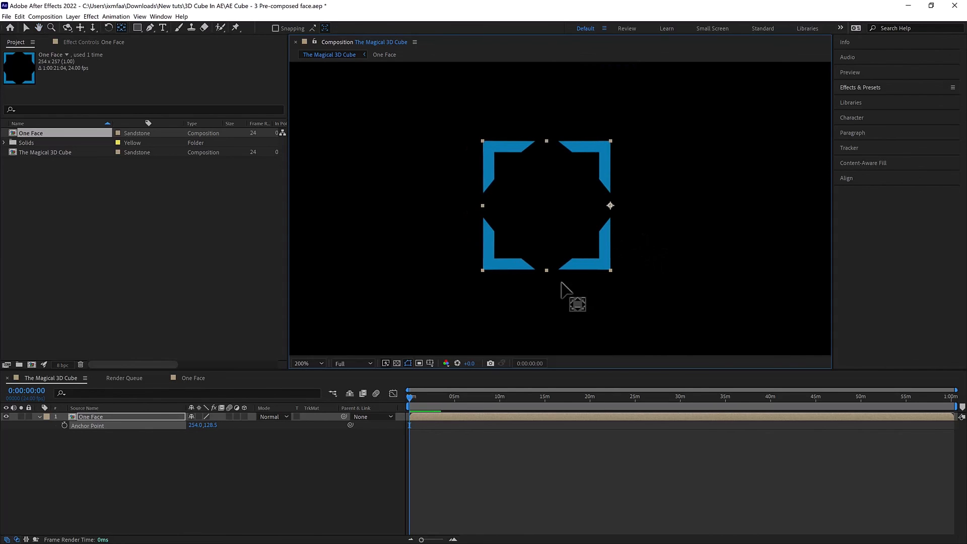